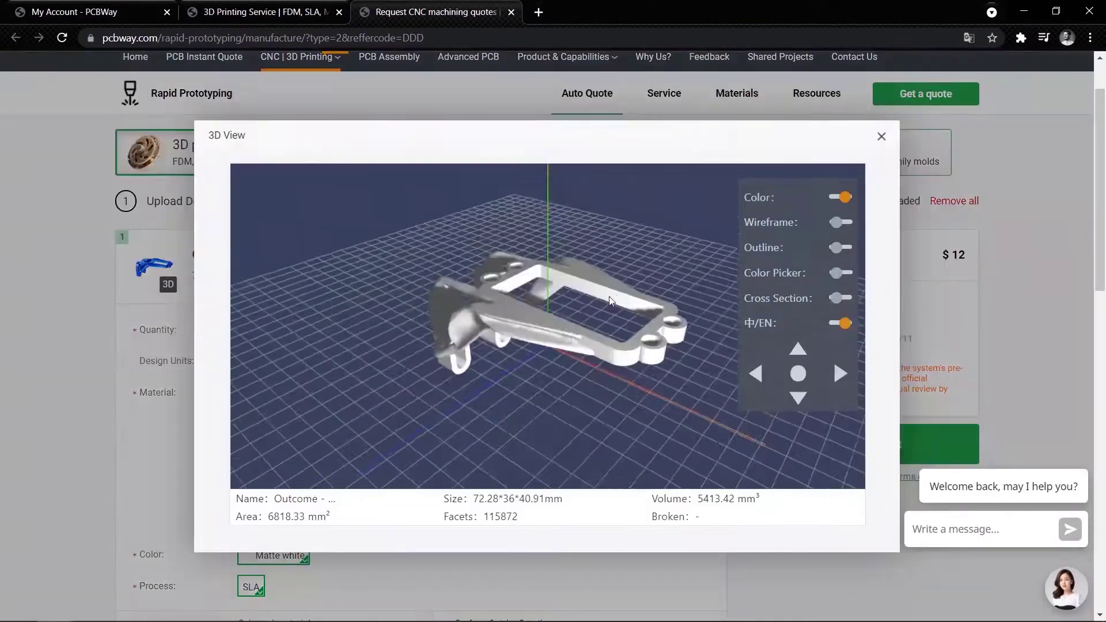
Step: Open the uploaded bracket's 3D preview (72.28 × 36 × 40.91 mm) and turn colour display on
{"action": "left_click", "coordinate": [839, 197]}
{"action": "left_click", "coordinate": [840, 197]}
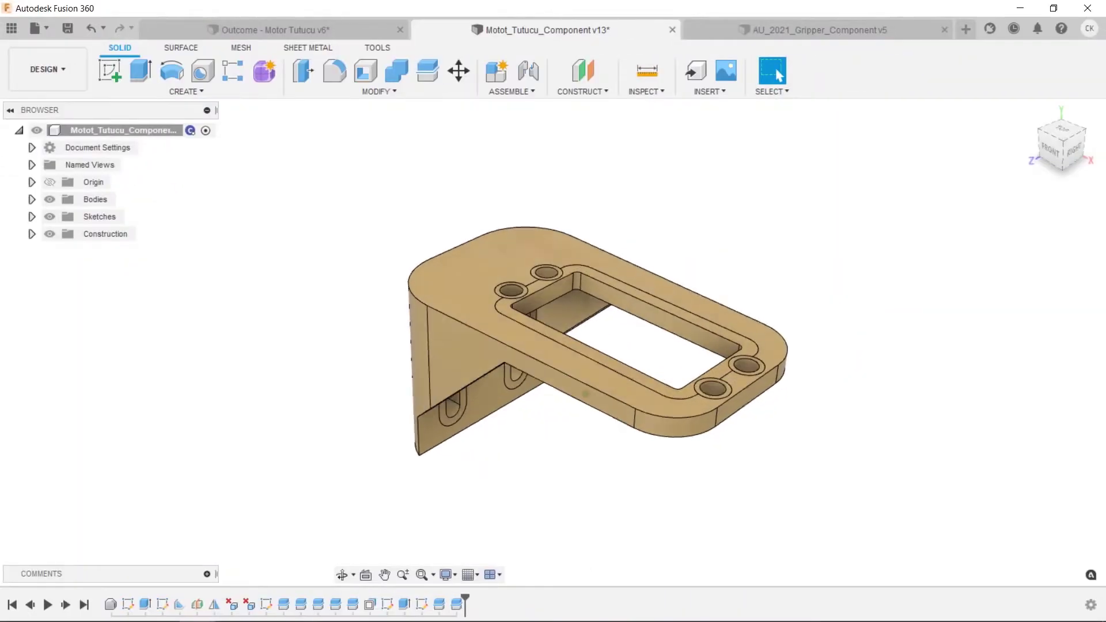
Step: Orbit the bracket, reopen the frame-cutting timeline feature and cancel it unchanged, then list the workspaces
{"action": "mouse_move", "coordinate": [586, 395]}
{"action": "middle_mouse_down", "text": "shift"}
{"action": "mouse_move", "coordinate": [604, 419]}
{"action": "mouse_move", "coordinate": [595, 403]}
{"action": "mouse_move", "coordinate": [604, 395]}
{"action": "middle_mouse_up", "text": "shift"}
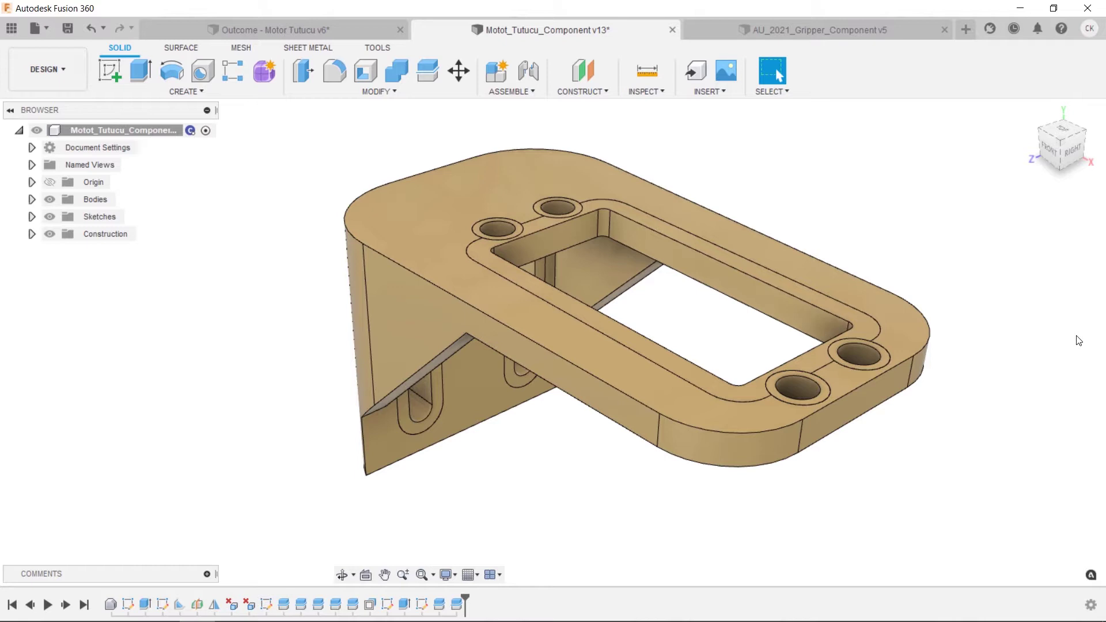
{"action": "double_click", "coordinate": [352, 603]}
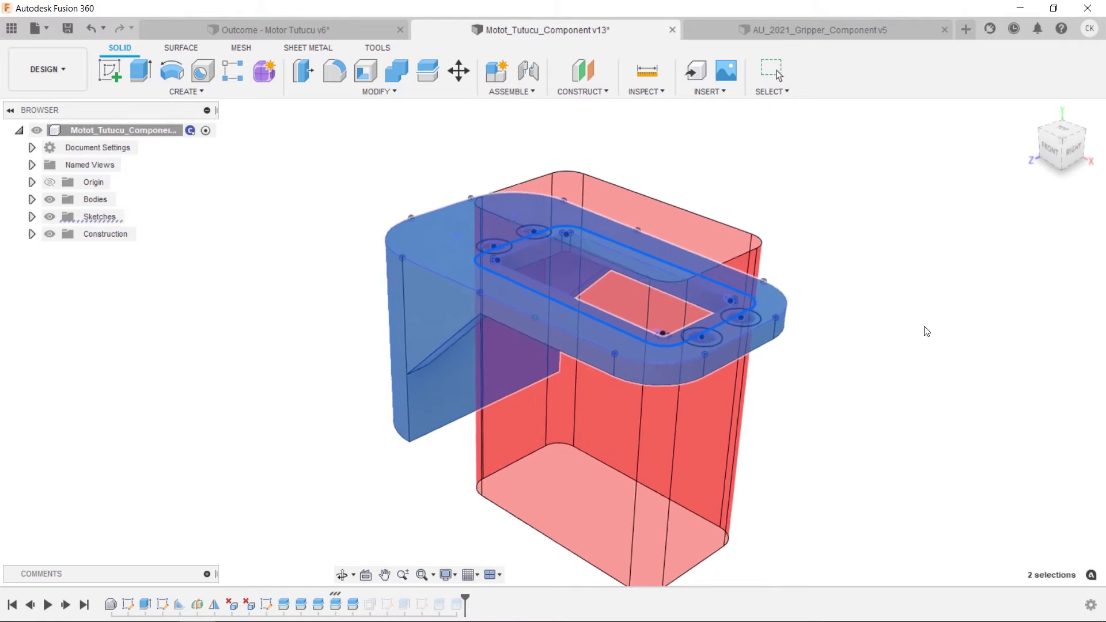
{"action": "key", "text": "Escape"}
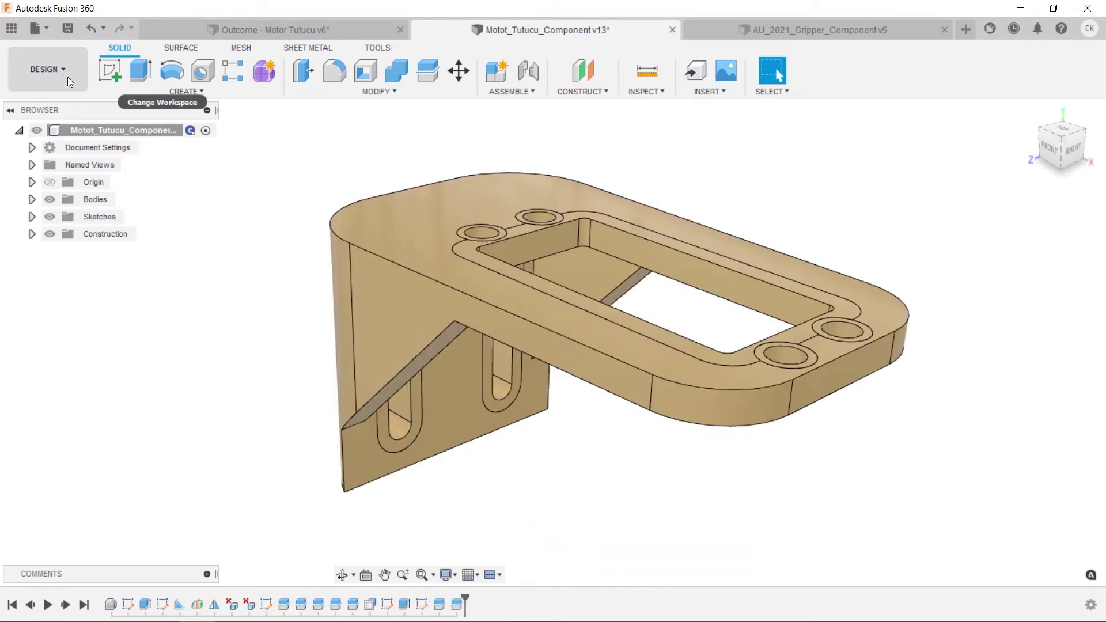
{"action": "left_click", "coordinate": [67, 76]}
Step: Switch to Generative Design, briefly show the obstacle geometry, and bring up the Manufacturing constraints
{"action": "left_click", "coordinate": [74, 130]}
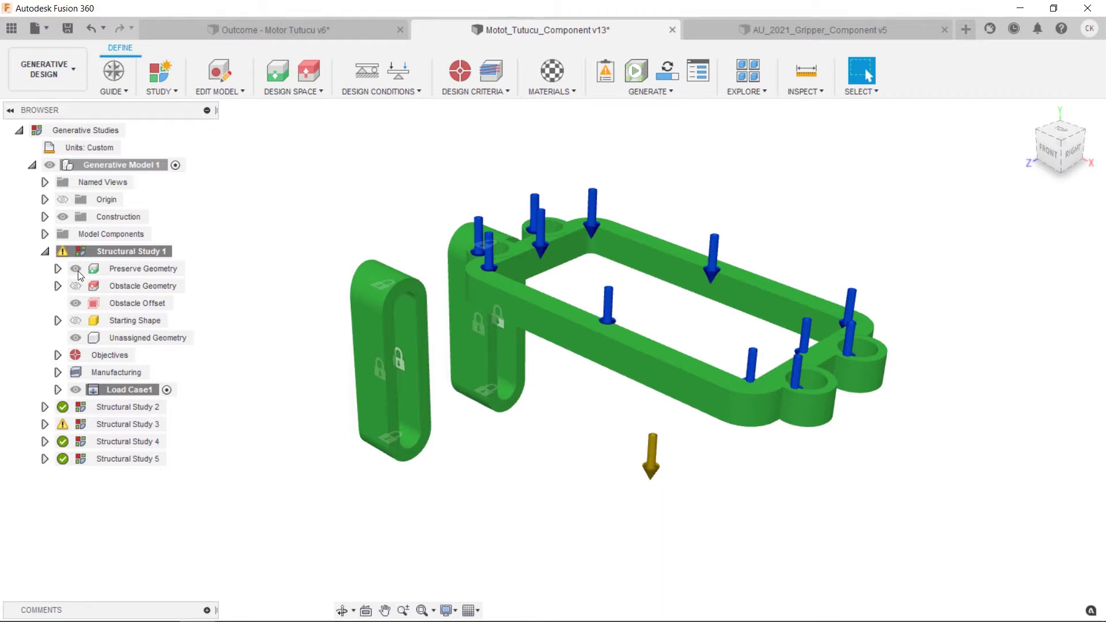
{"action": "left_click", "coordinate": [75, 287]}
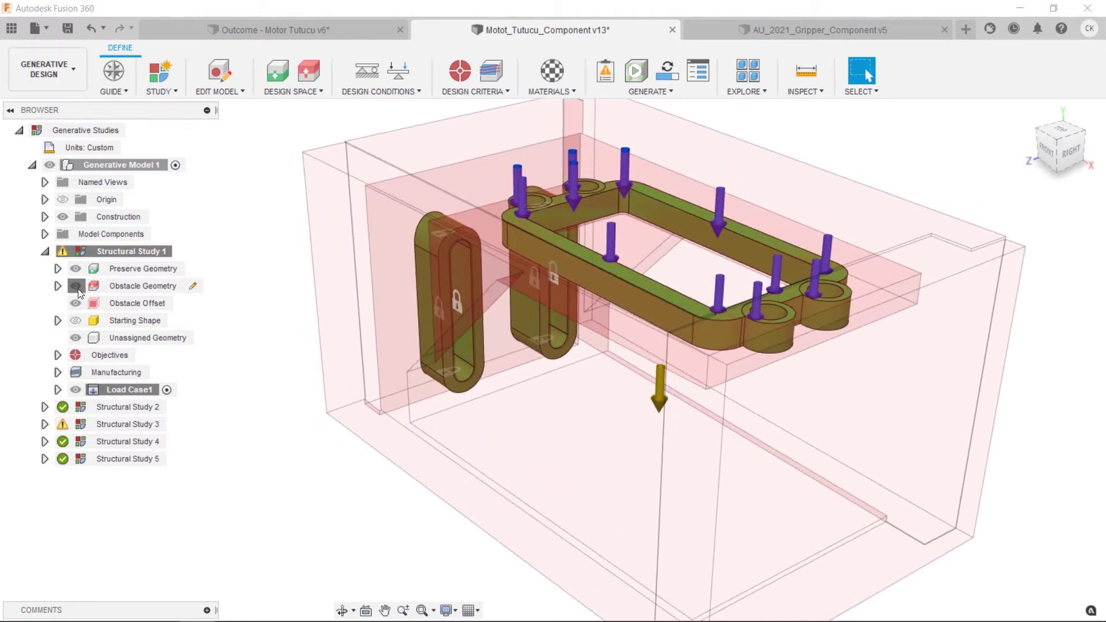
{"action": "left_click", "coordinate": [81, 286]}
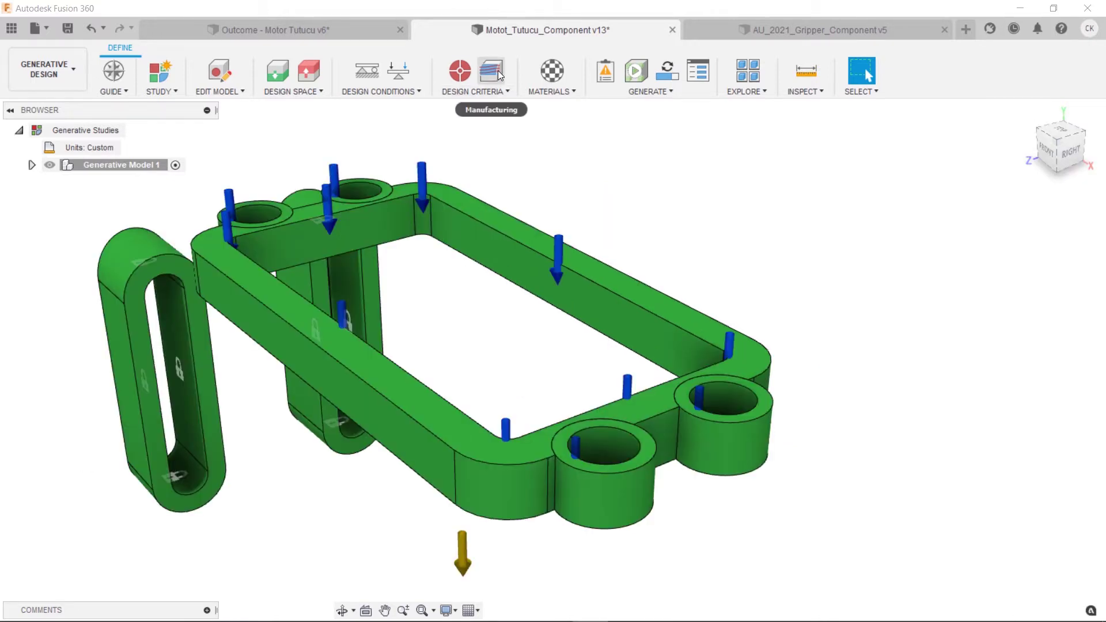
{"action": "left_click", "coordinate": [498, 71]}
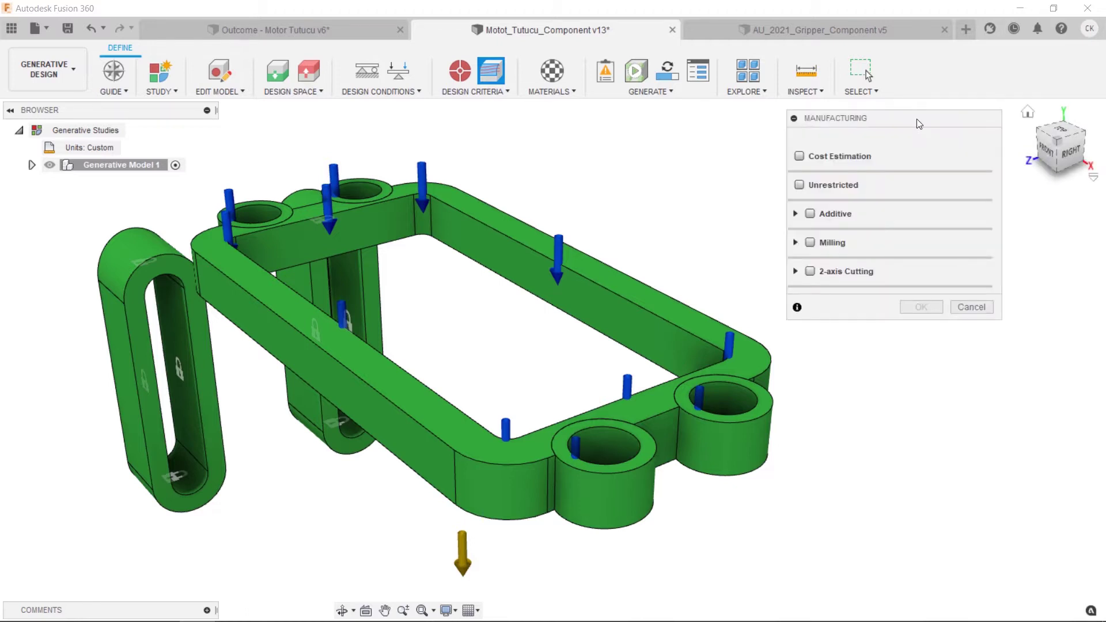
Step: Try Additive and 3-axis Milling, then leave only 2-axis Cutting and Die Casting enabled
{"action": "left_click", "coordinate": [810, 215]}
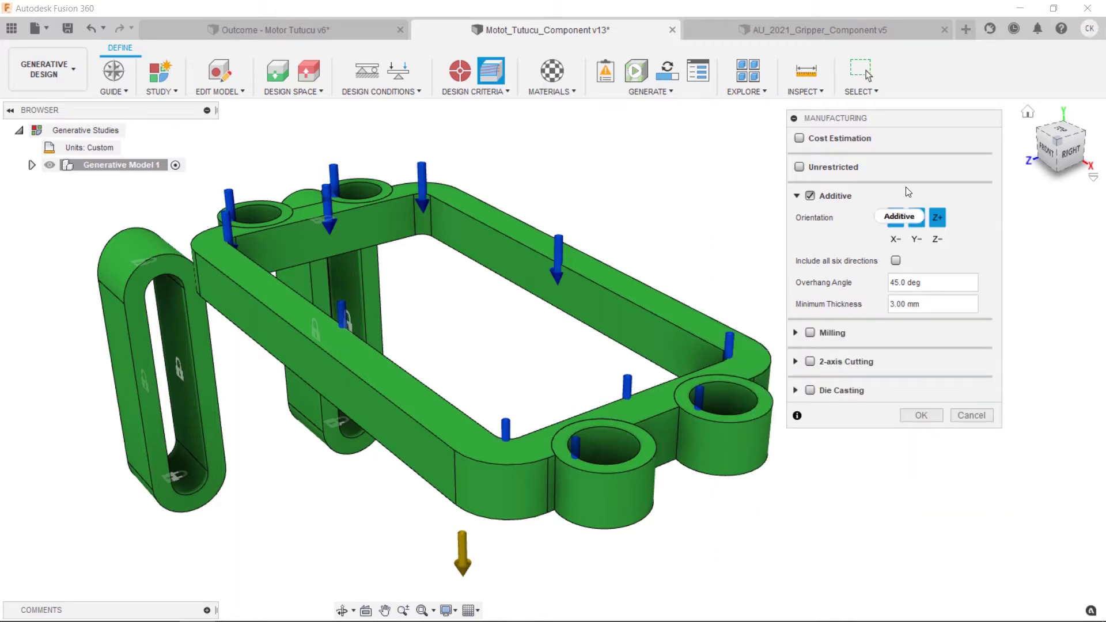
{"action": "left_click", "coordinate": [810, 196]}
{"action": "left_click", "coordinate": [811, 224]}
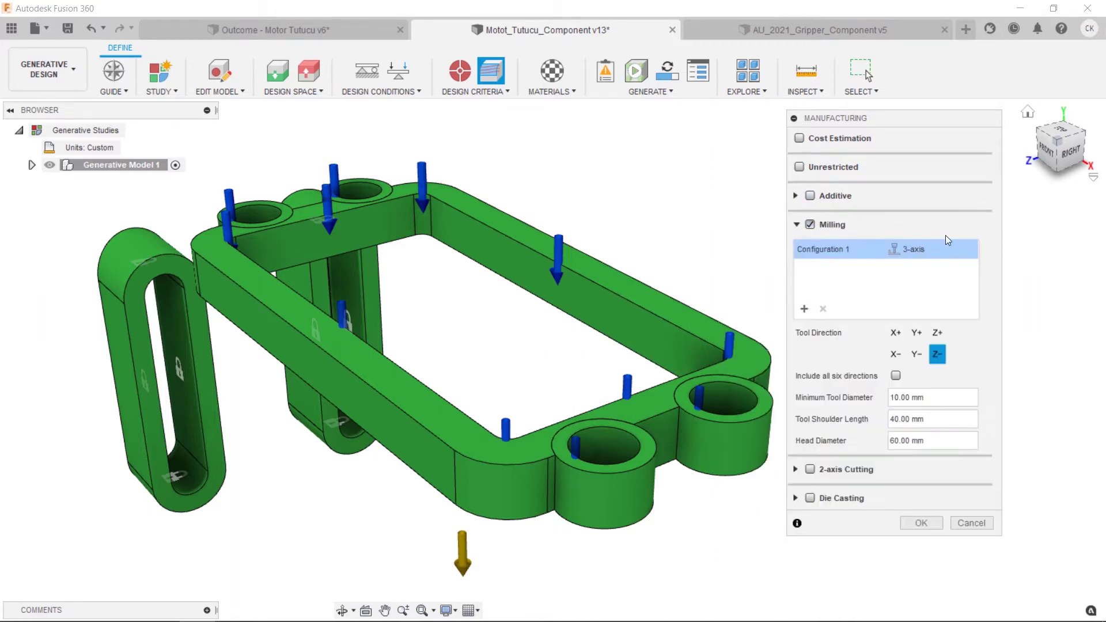
{"action": "left_click", "coordinate": [964, 247]}
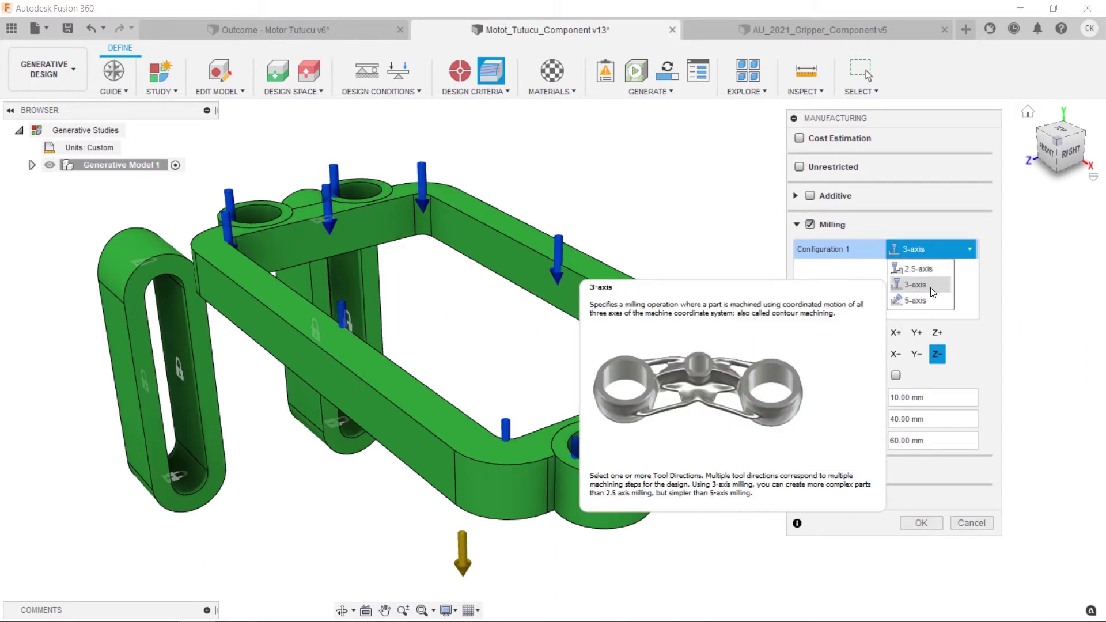
{"action": "left_click", "coordinate": [998, 279]}
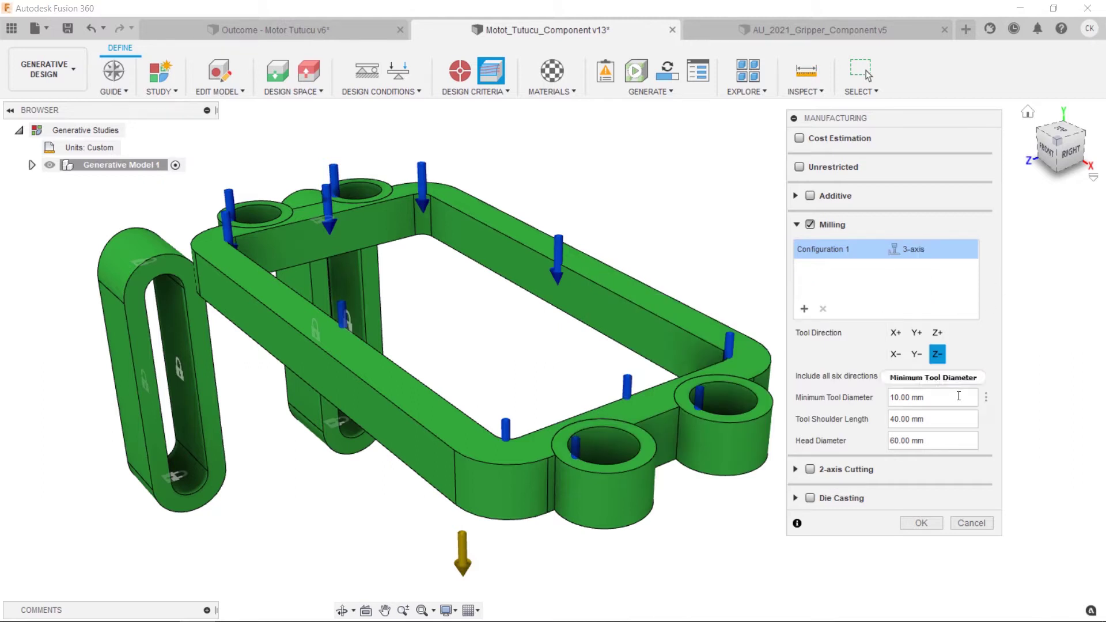
{"action": "mouse_move", "coordinate": [959, 396]}
{"action": "mouse_move", "coordinate": [960, 415]}
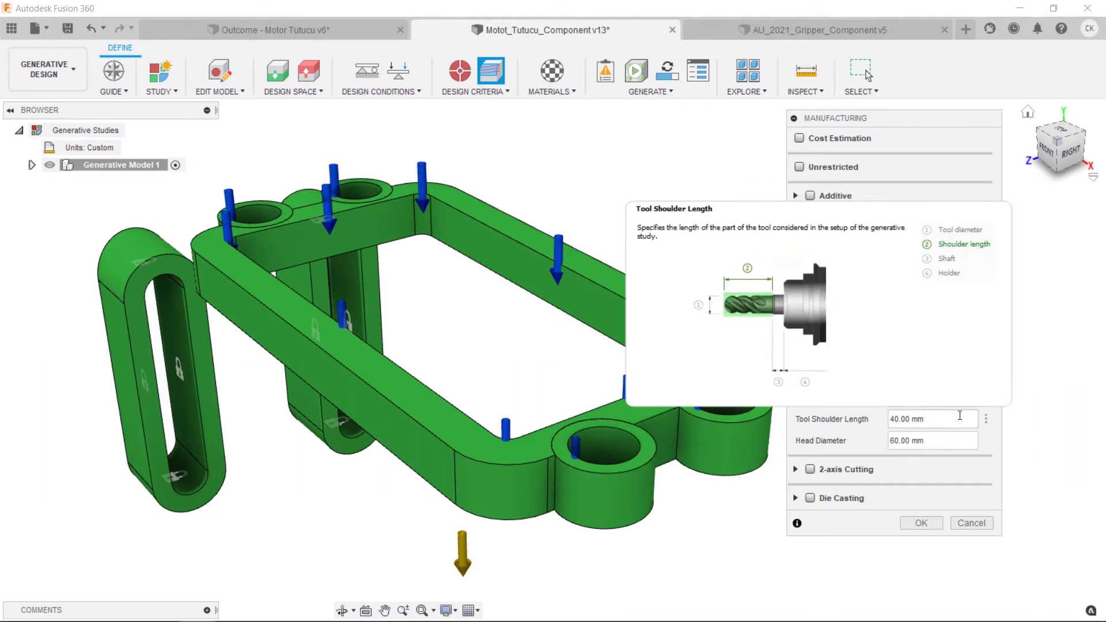
{"action": "mouse_move", "coordinate": [957, 441]}
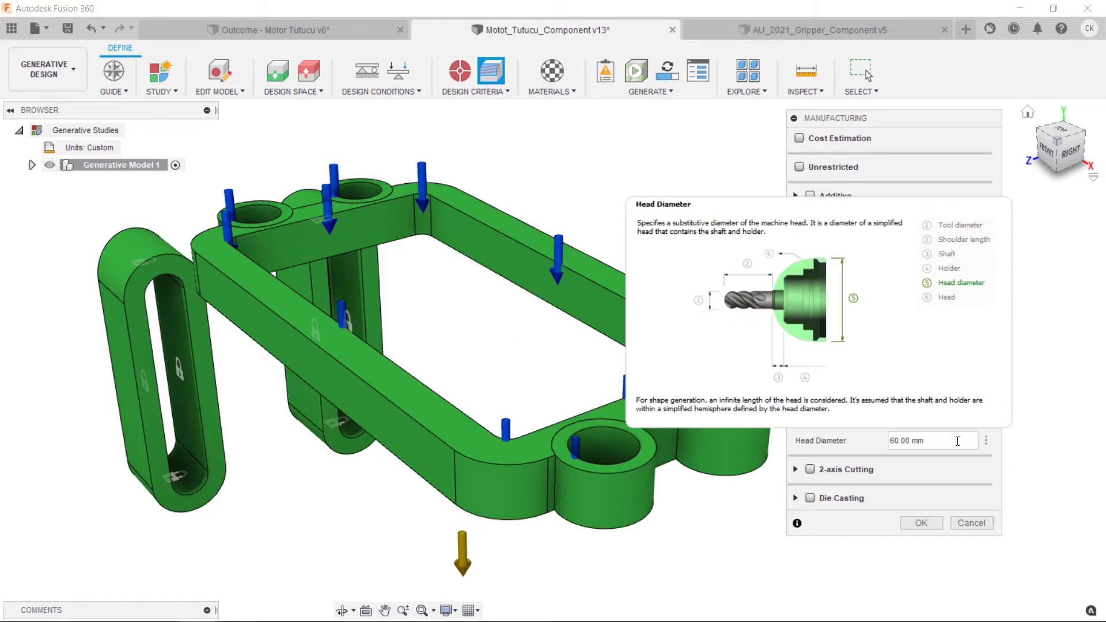
{"action": "left_click", "coordinate": [810, 224]}
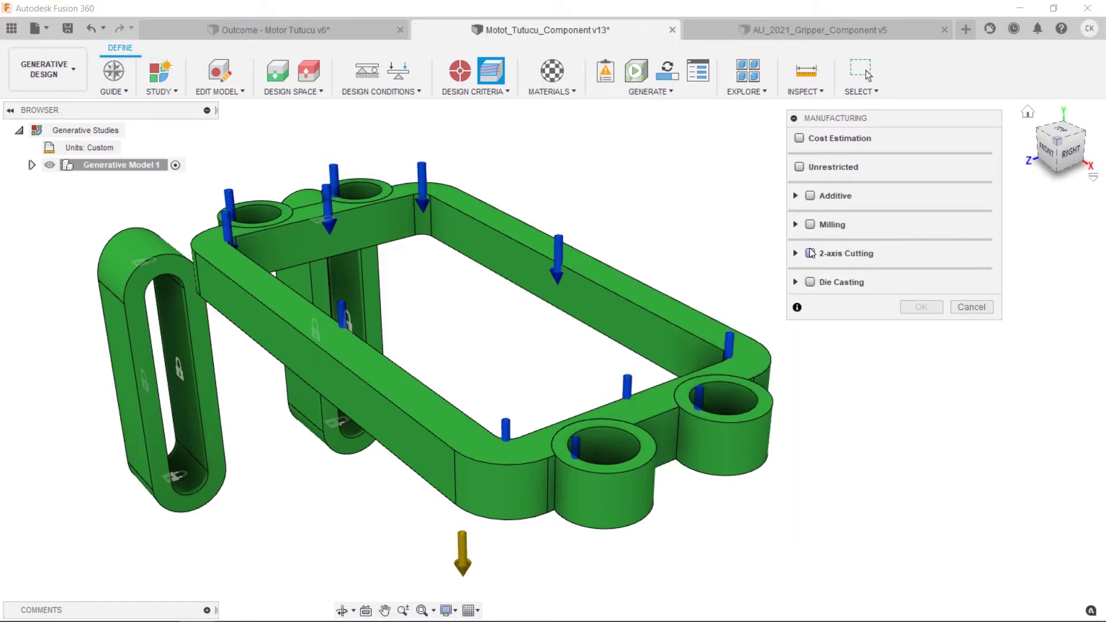
{"action": "left_click", "coordinate": [810, 253]}
{"action": "left_click", "coordinate": [810, 325]}
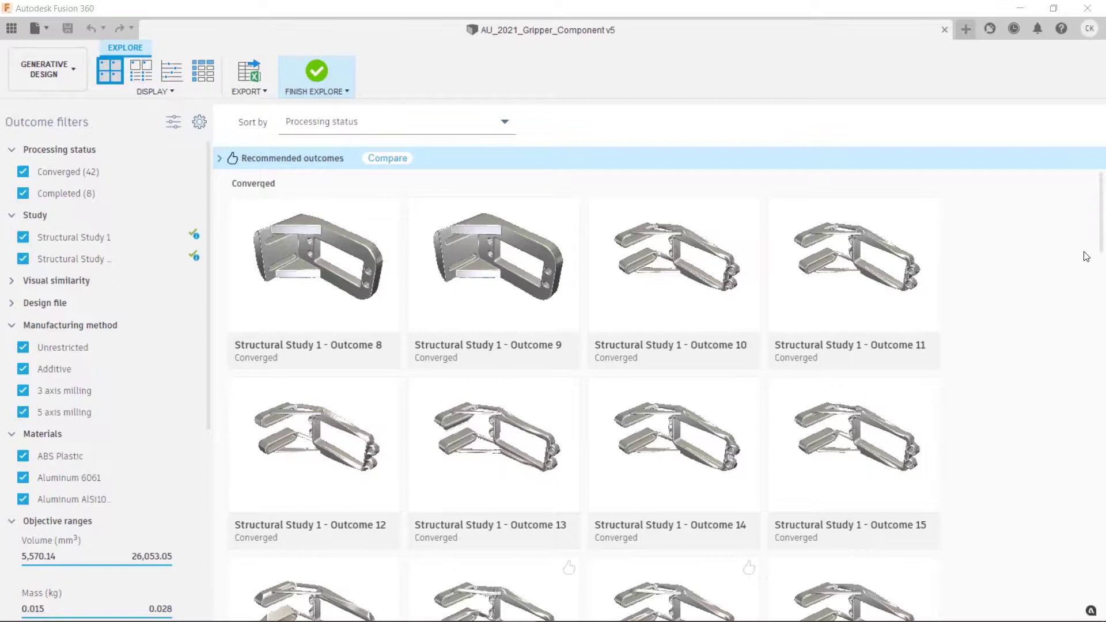
Step: Isolate the Additive outcomes and tick Outcome 20
{"action": "scroll", "coordinate": [1084, 279], "scroll_direction": "down", "scroll_amount": 6}
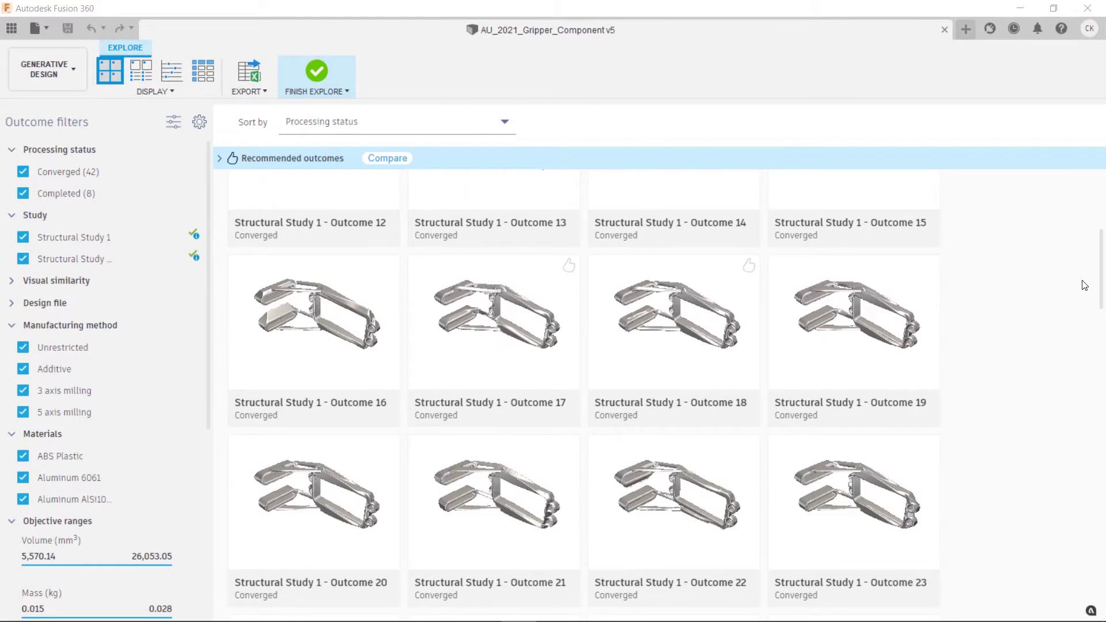
{"action": "scroll", "coordinate": [1084, 285], "scroll_direction": "down", "scroll_amount": 4}
{"action": "scroll", "coordinate": [1084, 284], "scroll_direction": "down", "scroll_amount": 3}
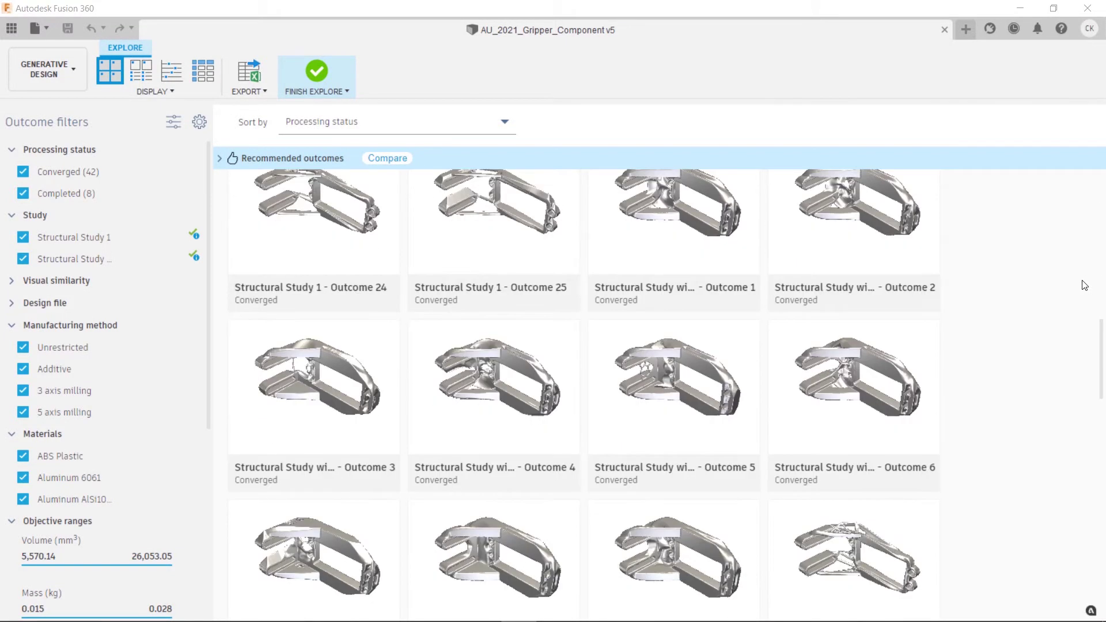
{"action": "scroll", "coordinate": [1083, 285], "scroll_direction": "down", "scroll_amount": 3}
{"action": "scroll", "coordinate": [1086, 285], "scroll_direction": "down", "scroll_amount": 2}
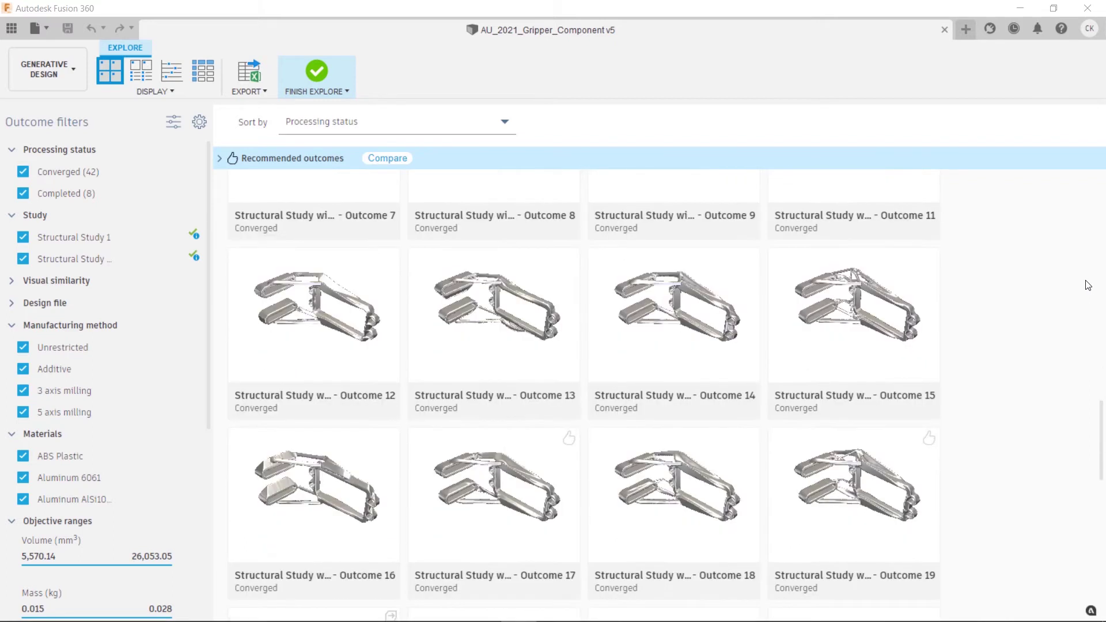
{"action": "scroll", "coordinate": [1087, 284], "scroll_direction": "down", "scroll_amount": 4}
{"action": "scroll", "coordinate": [1089, 283], "scroll_direction": "down", "scroll_amount": 4}
{"action": "scroll", "coordinate": [1095, 282], "scroll_direction": "down", "scroll_amount": 1}
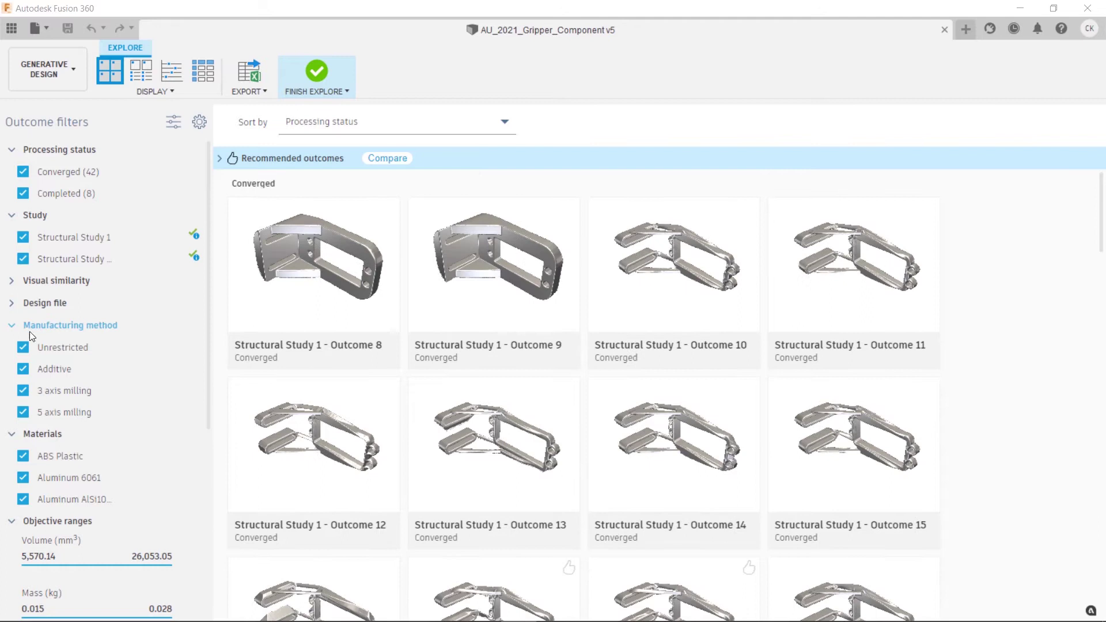
{"action": "mouse_move", "coordinate": [44, 367]}
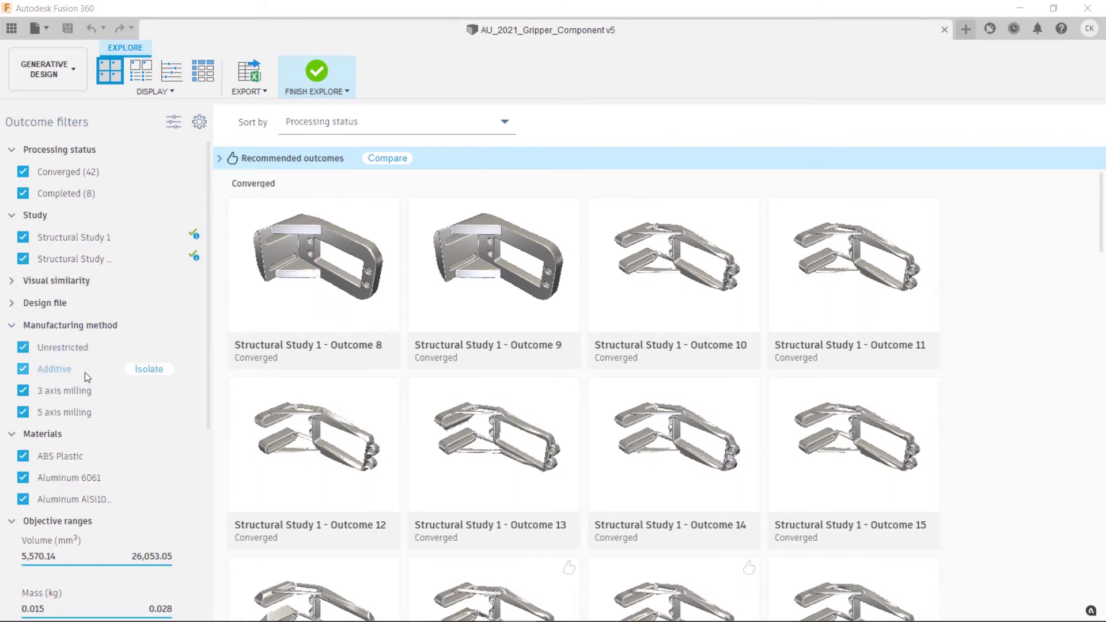
{"action": "left_click", "coordinate": [148, 369]}
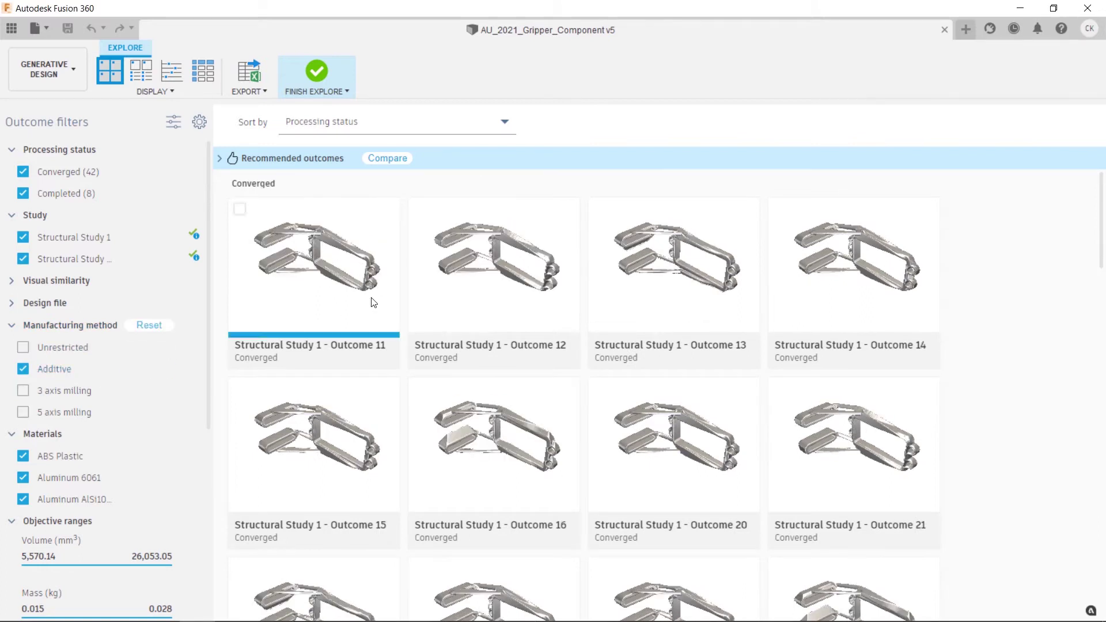
{"action": "scroll", "coordinate": [238, 256], "scroll_direction": "down", "scroll_amount": 10}
{"action": "left_click", "coordinate": [239, 253]}
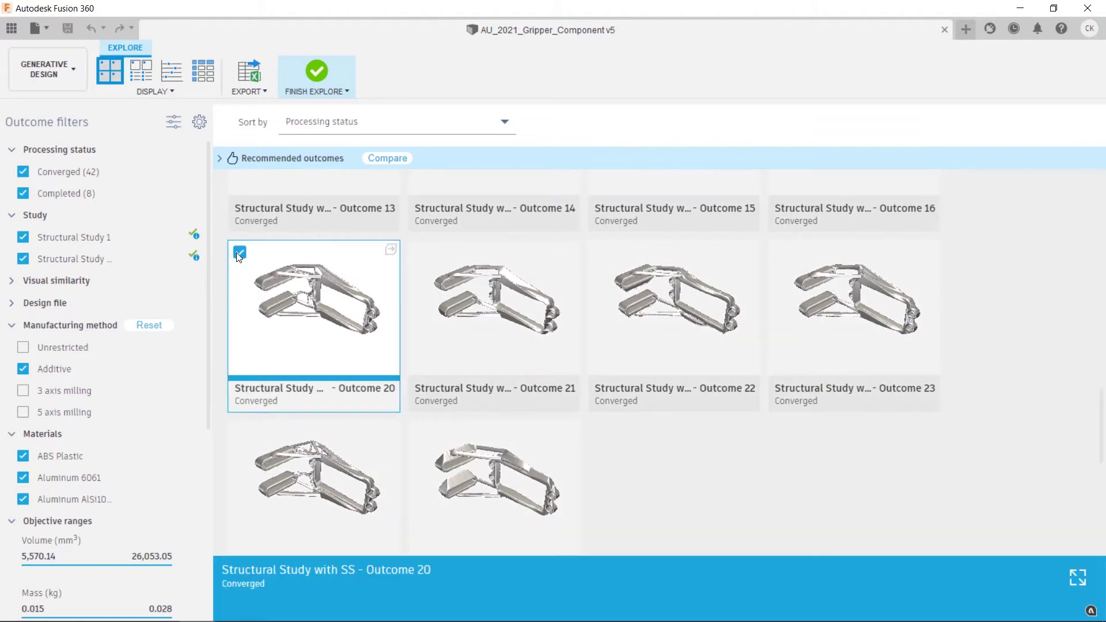
Step: Isolate 3-axis milling outcomes, tick Outcomes 17 and 18, then isolate Unrestricted outcomes
{"action": "left_click", "coordinate": [147, 390]}
{"action": "left_click", "coordinate": [419, 209]}
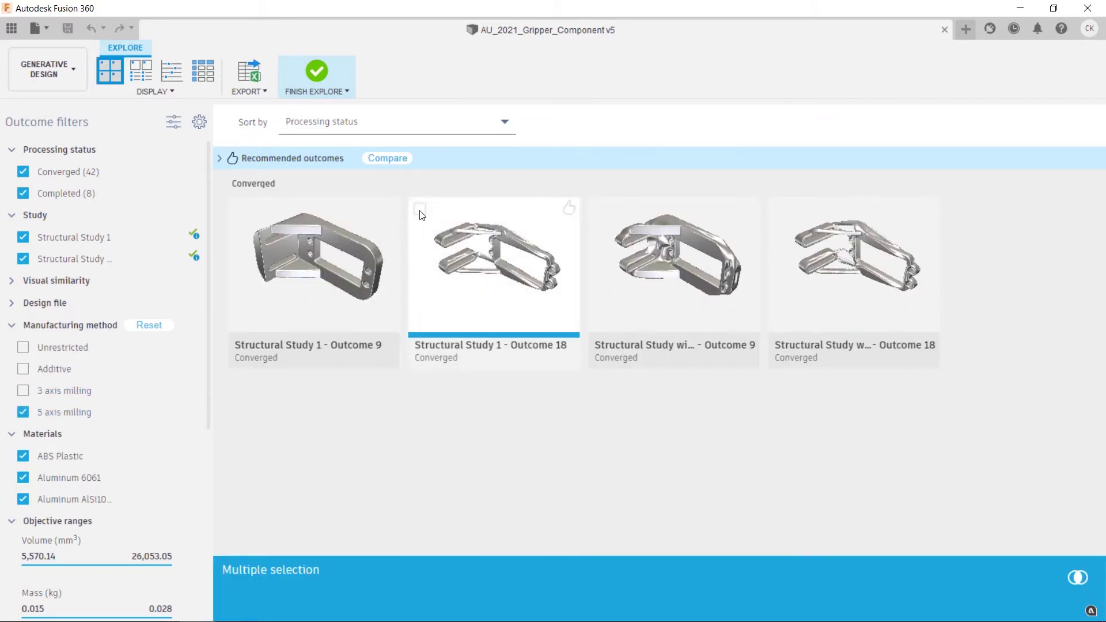
{"action": "left_click", "coordinate": [420, 208]}
{"action": "left_click", "coordinate": [145, 349]}
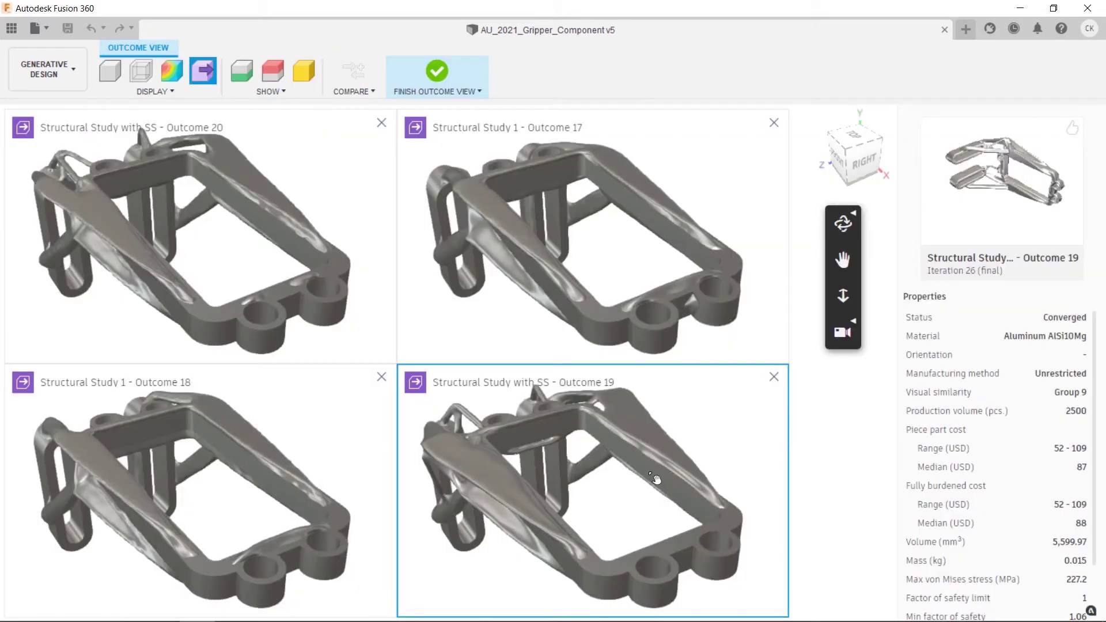
Step: Colour the four compared outcomes by stress and orbit them together
{"action": "middle_click_drag", "start_coordinate": [652, 475], "coordinate": [700, 465], "text": "shift"}
{"action": "left_click", "coordinate": [172, 71]}
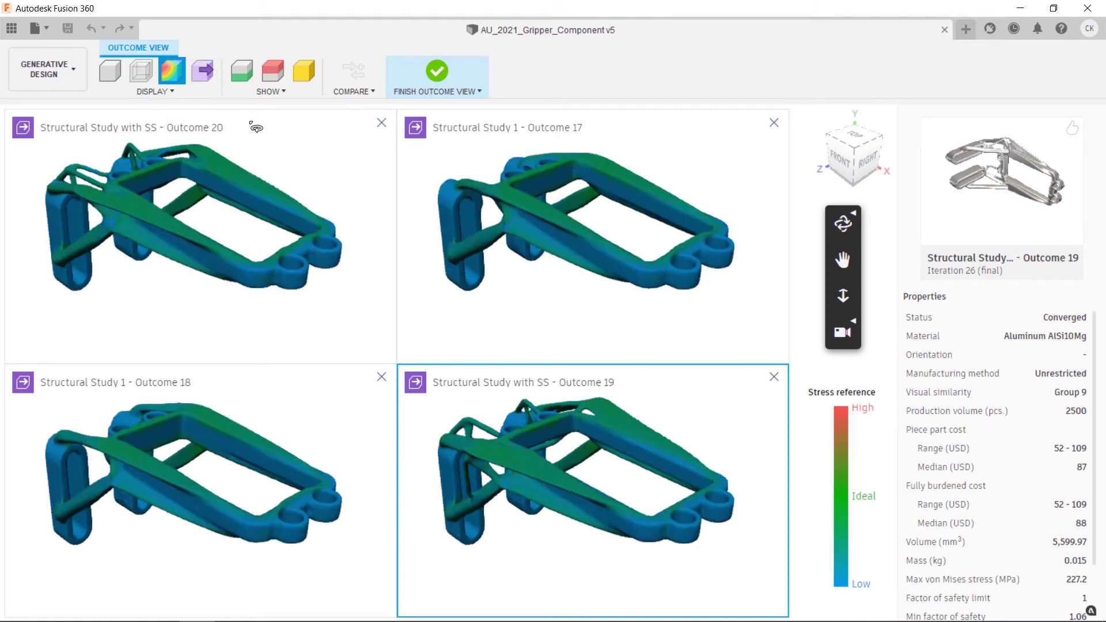
{"action": "middle_click_drag", "start_coordinate": [489, 500], "coordinate": [672, 475], "text": "shift"}
{"action": "scroll", "coordinate": [662, 452], "scroll_direction": "up", "scroll_amount": 5}
Step: Close the Outcome 17 and Outcome 20 panes, keeping Outcomes 18 and 19
{"action": "left_click", "coordinate": [650, 237]}
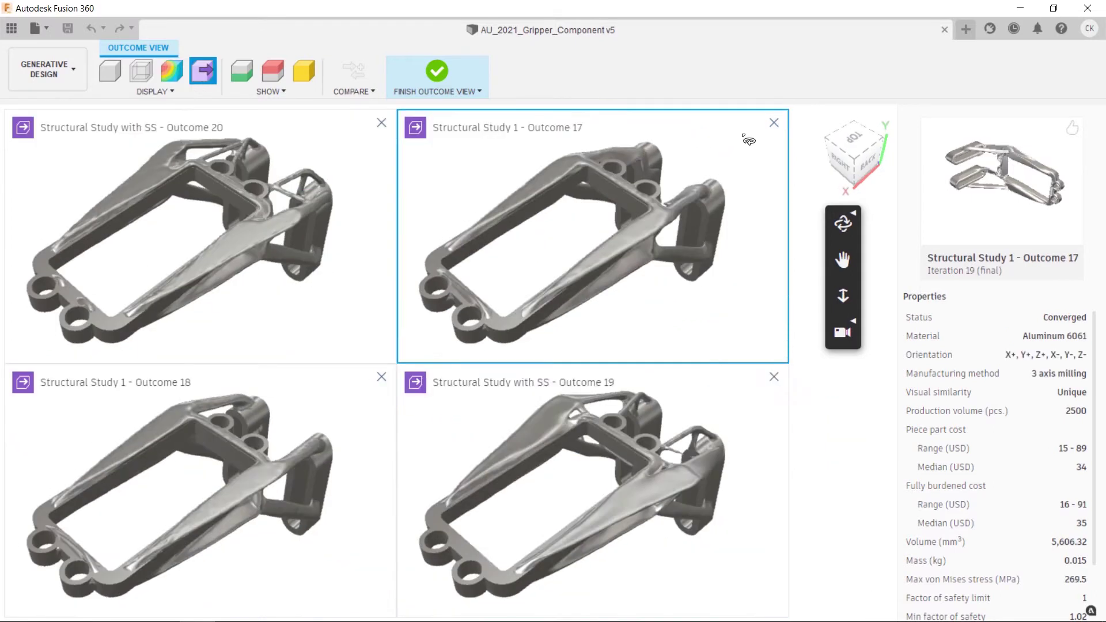
{"action": "left_click", "coordinate": [774, 122]}
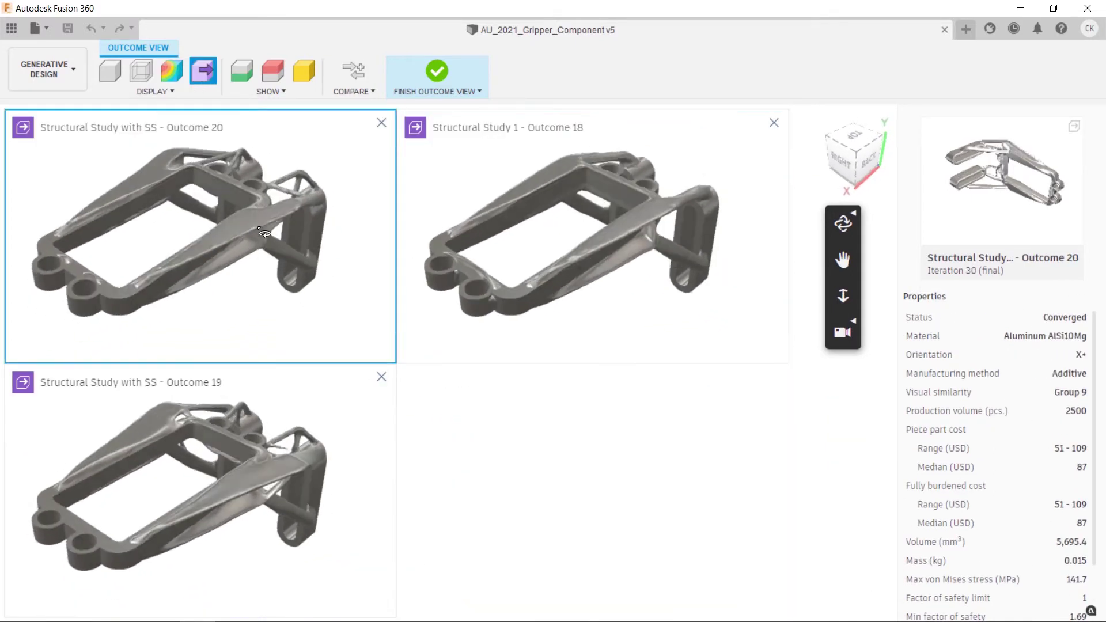
{"action": "left_click", "coordinate": [381, 122]}
{"action": "middle_click_drag", "start_coordinate": [387, 375], "coordinate": [415, 374], "text": "shift"}
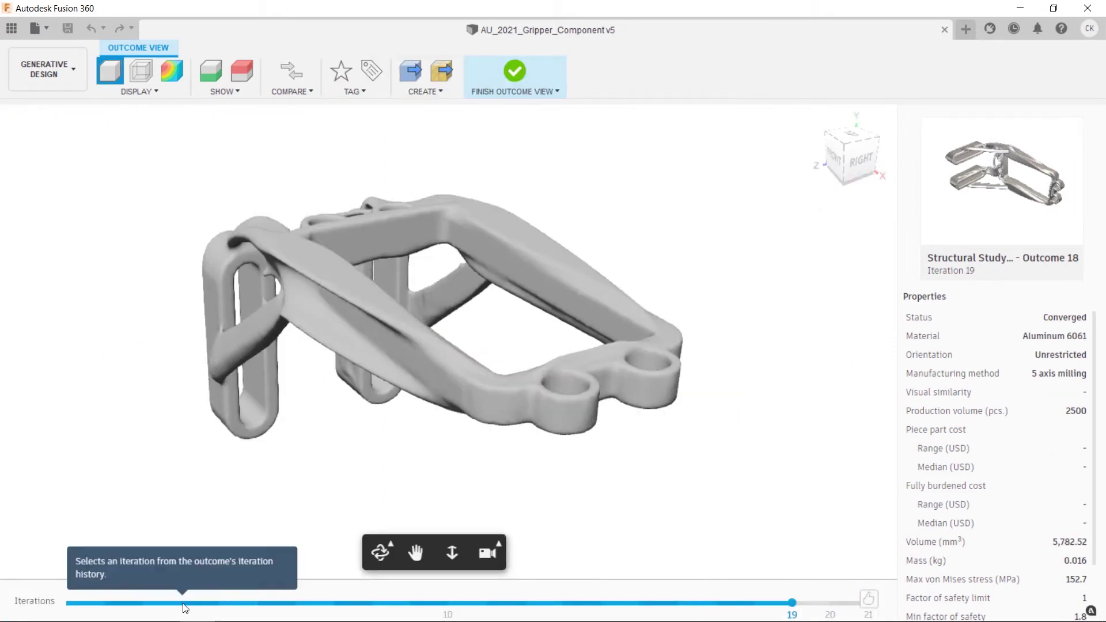
Step: Scrub Outcome 18's earlier iterations, then create the editable design 'Outcome - Motor Tutucu v5' from it
{"action": "left_click", "coordinate": [181, 603]}
{"action": "middle_click_drag", "start_coordinate": [460, 397], "coordinate": [486, 403], "text": "shift"}
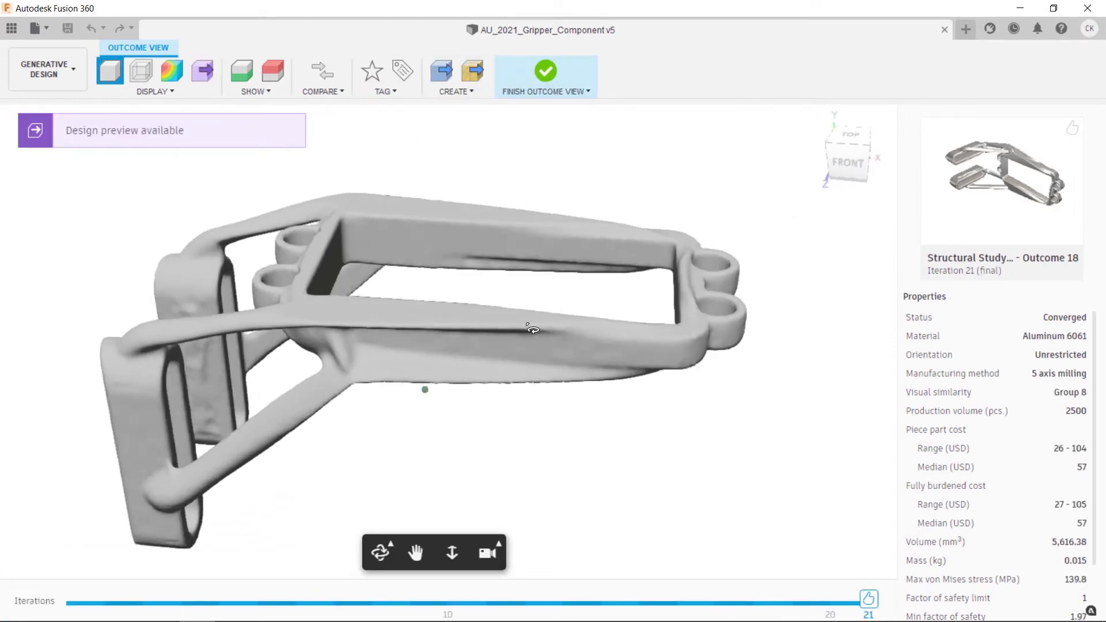
{"action": "left_click", "coordinate": [451, 91]}
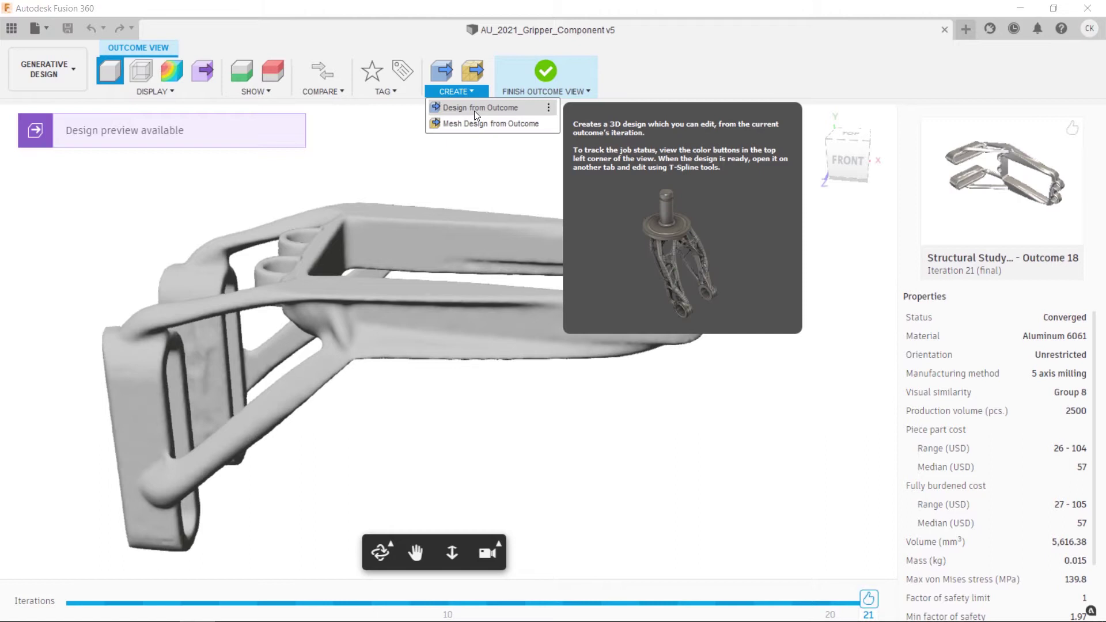
{"action": "left_click", "coordinate": [475, 108]}
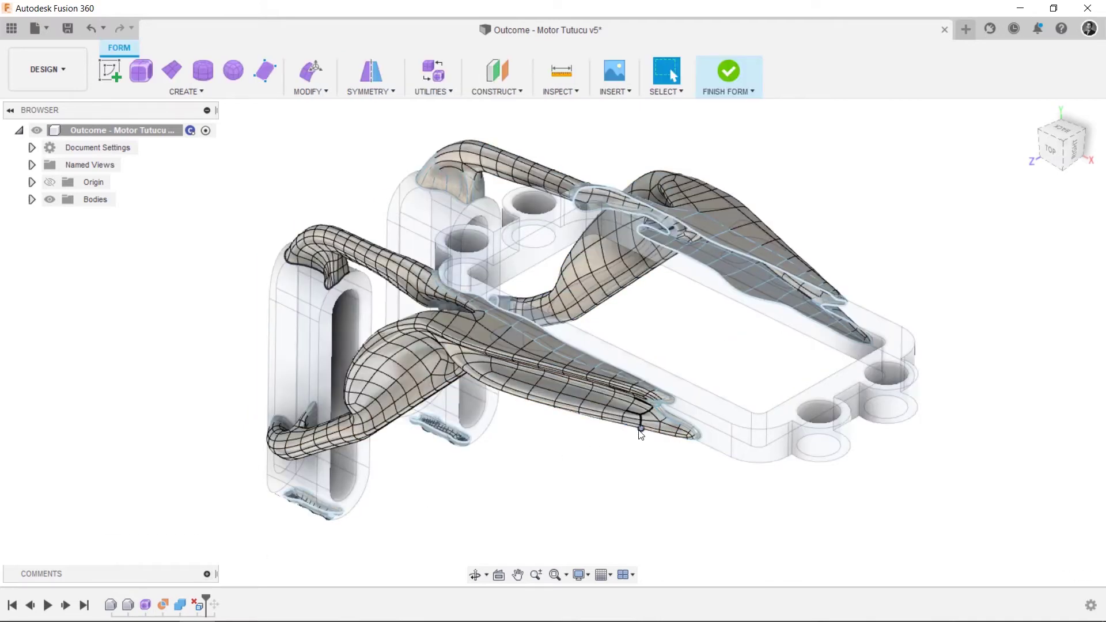
Step: Orbit and zoom around the T-spline arms, then start Edit Form on the body
{"action": "scroll", "coordinate": [640, 436], "scroll_direction": "up", "scroll_amount": 6}
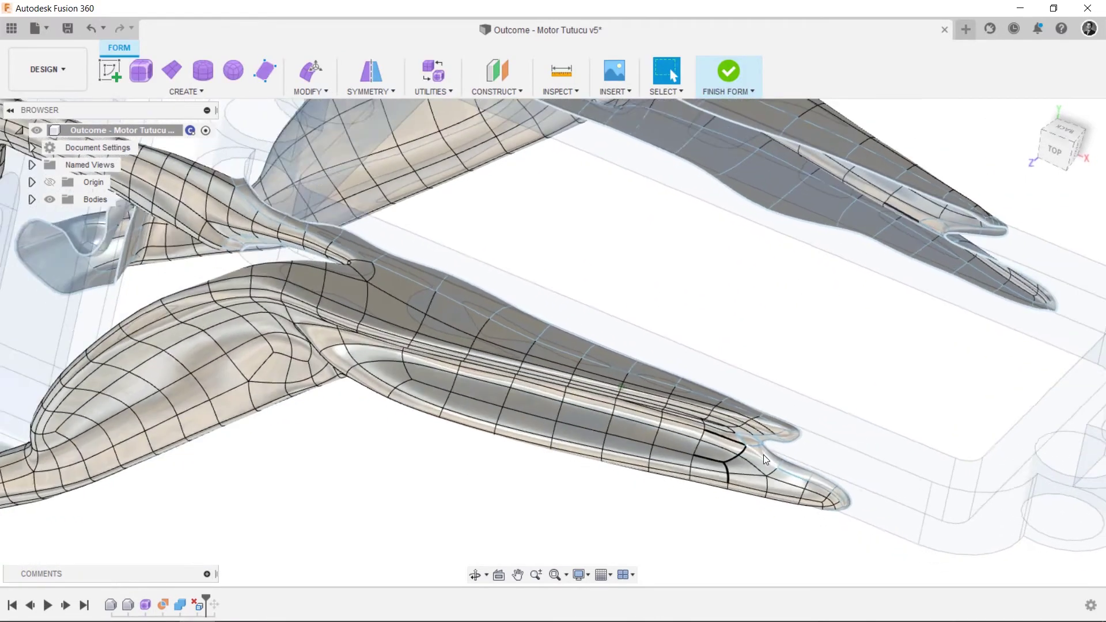
{"action": "scroll", "coordinate": [764, 458], "scroll_direction": "down", "scroll_amount": 5}
{"action": "middle_click_drag", "start_coordinate": [776, 447], "coordinate": [753, 449], "text": "shift"}
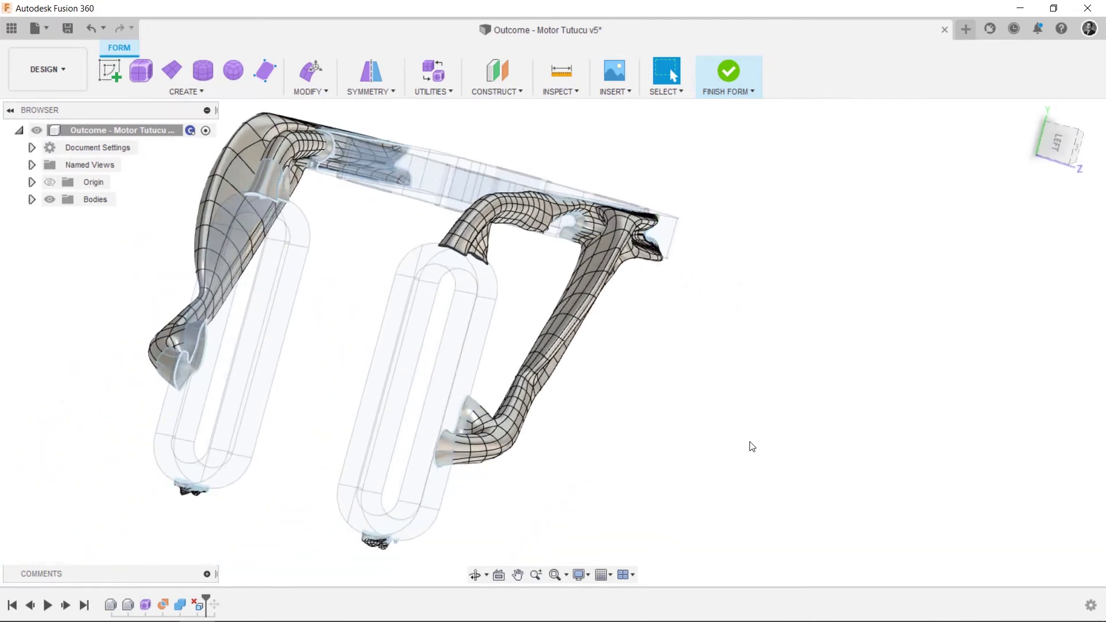
{"action": "scroll", "coordinate": [752, 446], "scroll_direction": "up", "scroll_amount": 10}
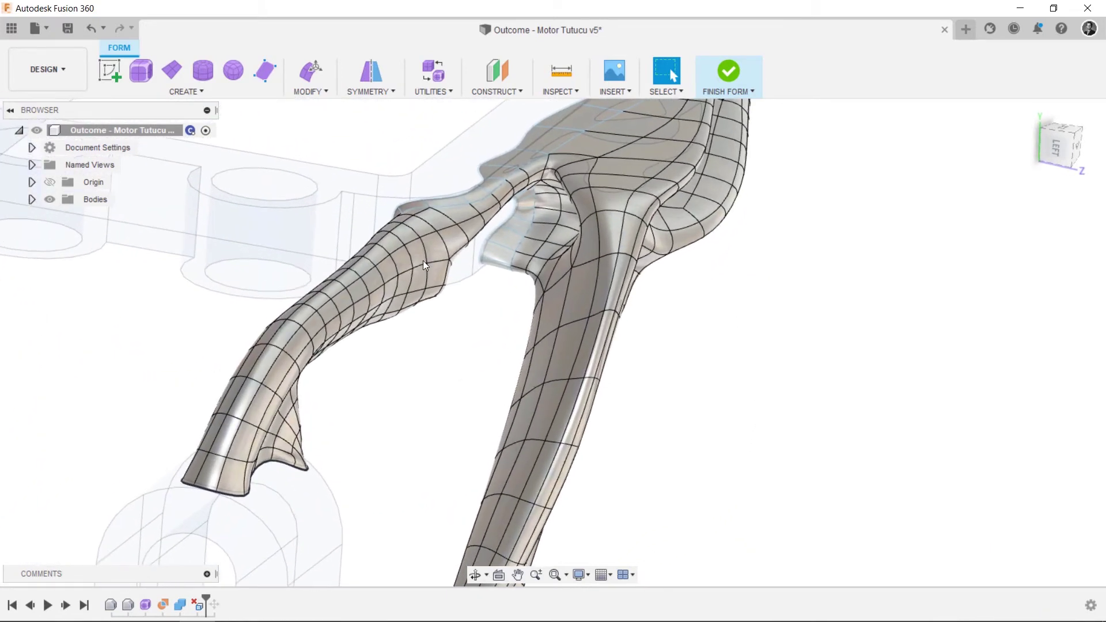
{"action": "scroll", "coordinate": [514, 337], "scroll_direction": "down", "scroll_amount": 8}
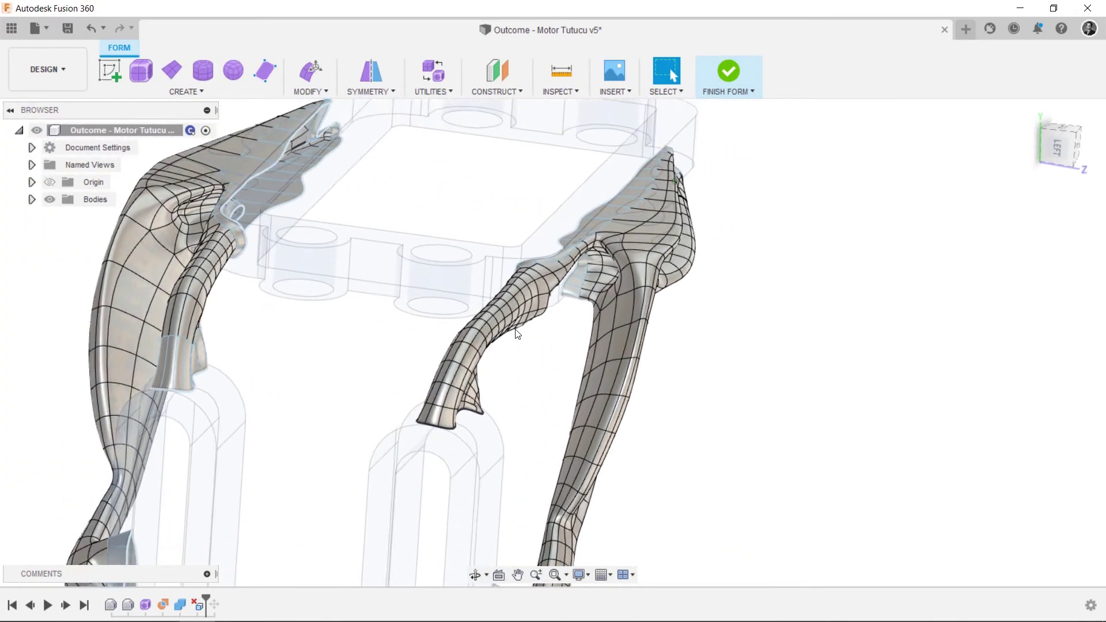
{"action": "scroll", "coordinate": [580, 365], "scroll_direction": "up", "scroll_amount": 6}
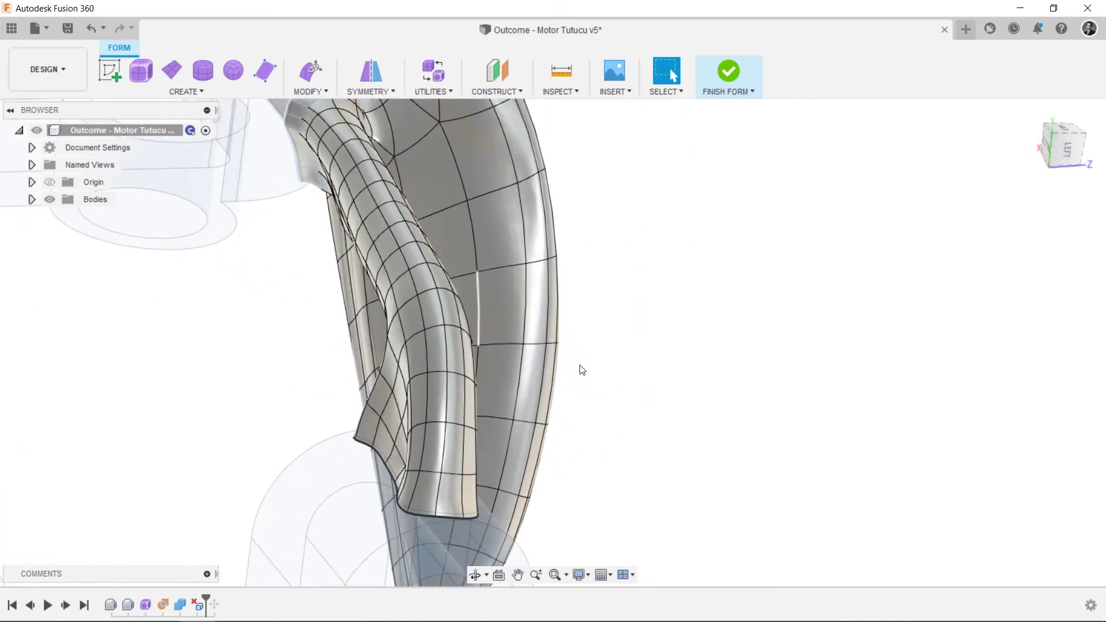
{"action": "scroll", "coordinate": [581, 369], "scroll_direction": "down", "scroll_amount": 3}
{"action": "middle_click_drag", "start_coordinate": [406, 330], "coordinate": [489, 402], "text": "shift"}
{"action": "right_click", "coordinate": [489, 403]}
{"action": "left_click", "coordinate": [530, 374]}
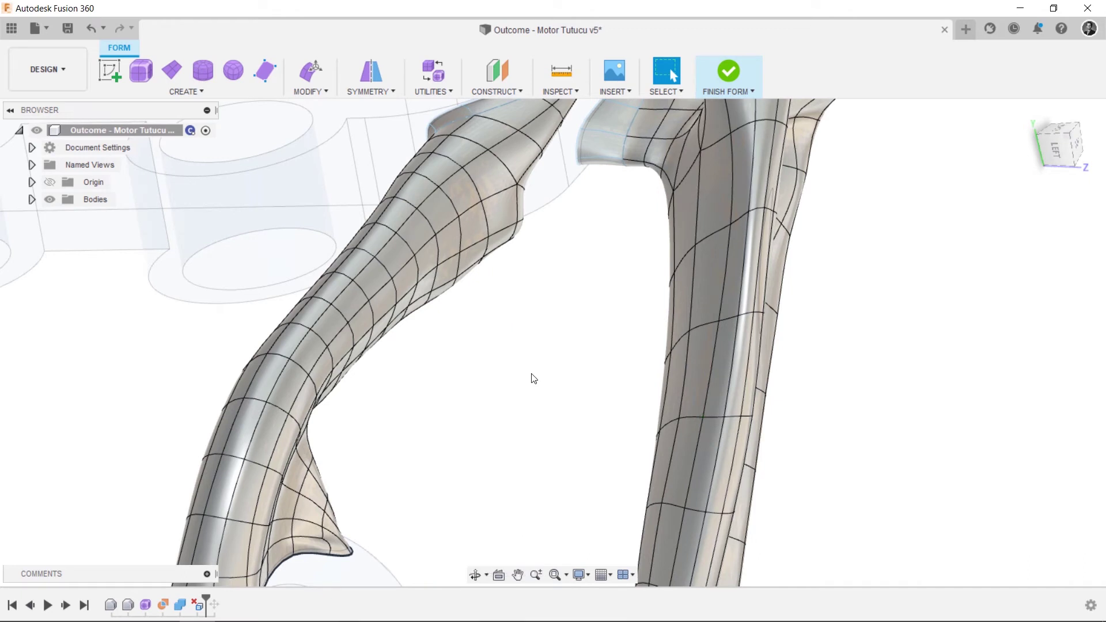
Step: Restrict selection to edges, pick an edge on the left arm, and accept the T-spline upgrade
{"action": "left_click", "coordinate": [945, 227]}
{"action": "left_click", "coordinate": [405, 246]}
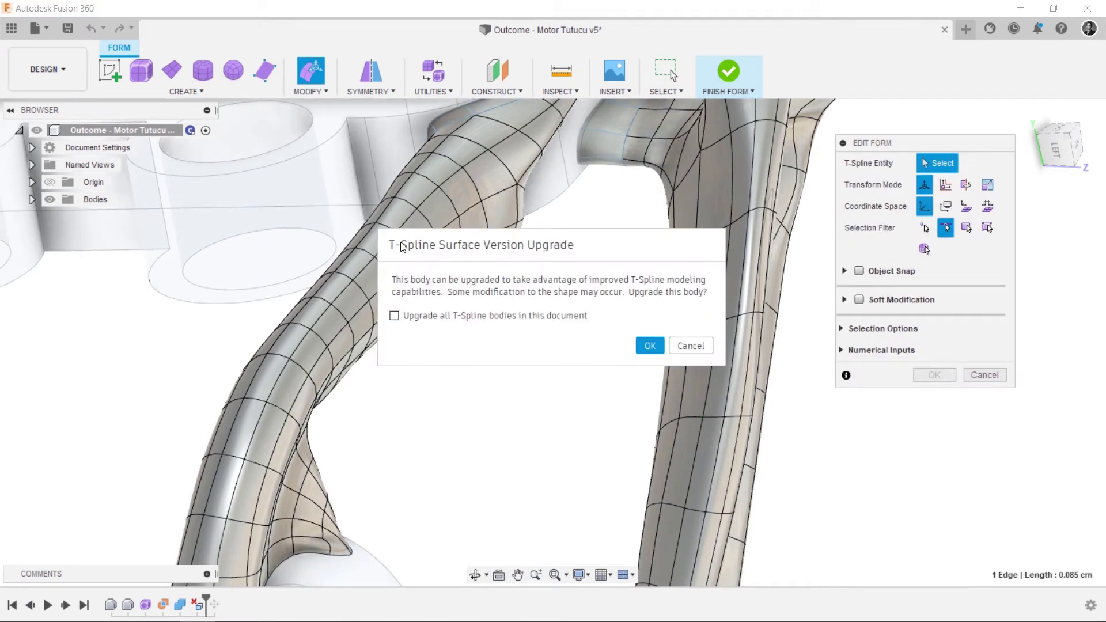
{"action": "left_click", "coordinate": [647, 346]}
{"action": "left_click", "coordinate": [407, 247]}
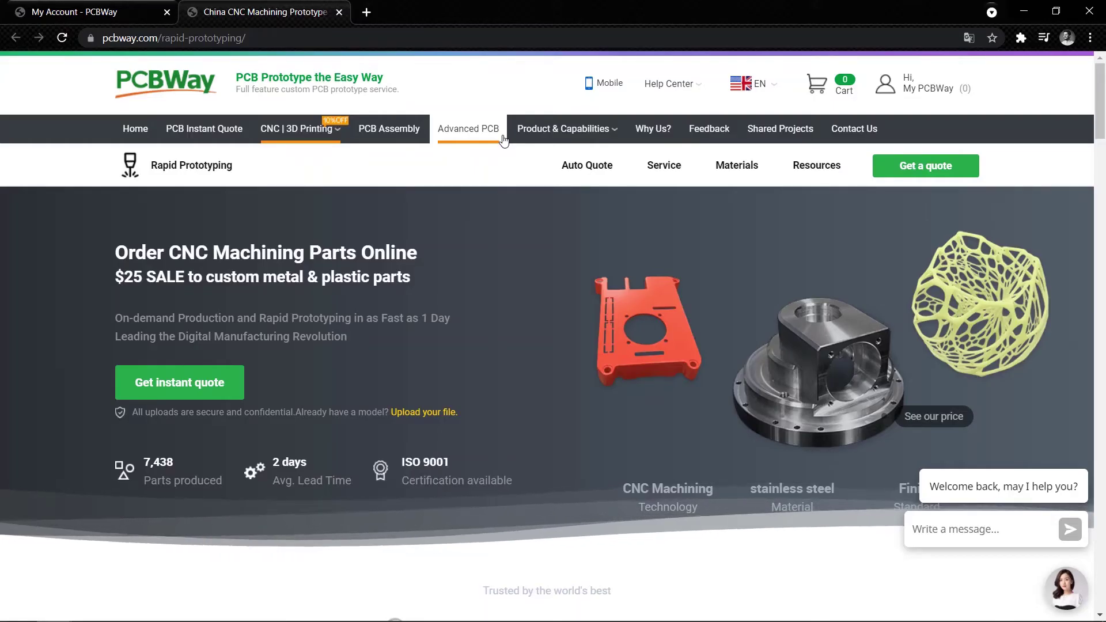
Step: Scroll the PCBWay Rapid Prototyping page down to the 'Our manufacturing capabilities' cards
{"action": "scroll", "coordinate": [838, 260], "scroll_direction": "down", "scroll_amount": 3}
{"action": "scroll", "coordinate": [839, 318], "scroll_direction": "down", "scroll_amount": 3}
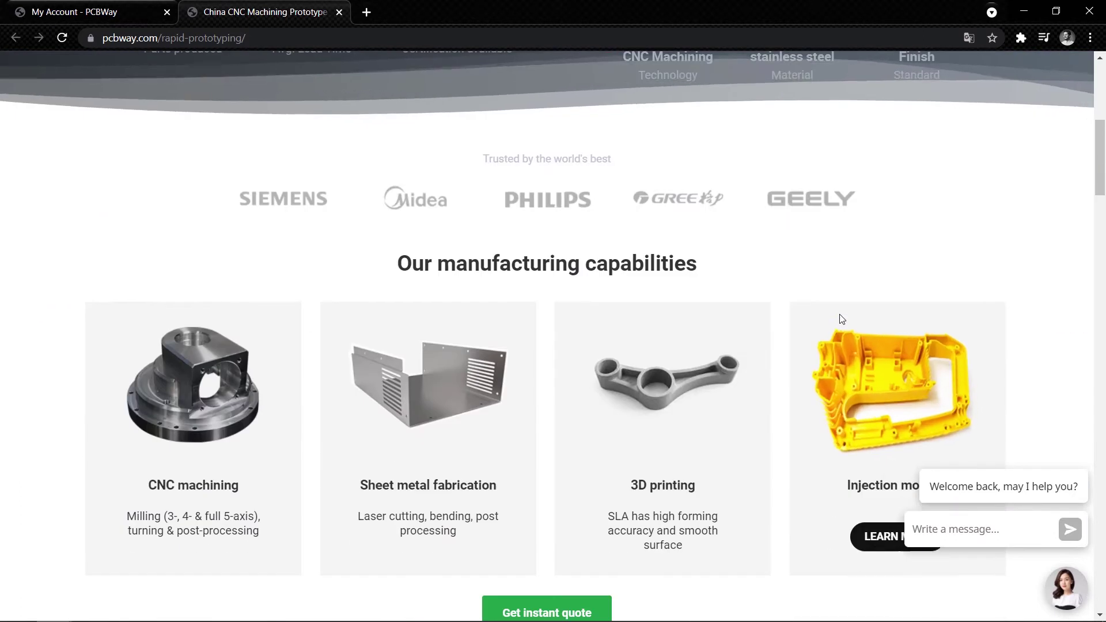
{"action": "scroll", "coordinate": [843, 320], "scroll_direction": "down", "scroll_amount": 1}
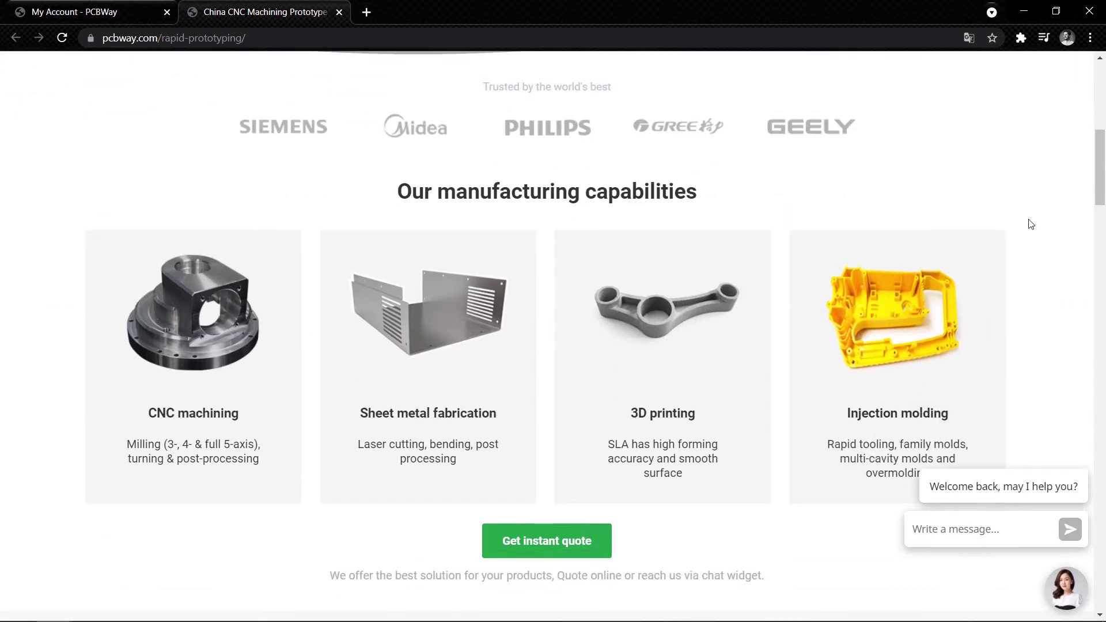
{"action": "scroll", "coordinate": [667, 290], "scroll_direction": "down", "scroll_amount": 1}
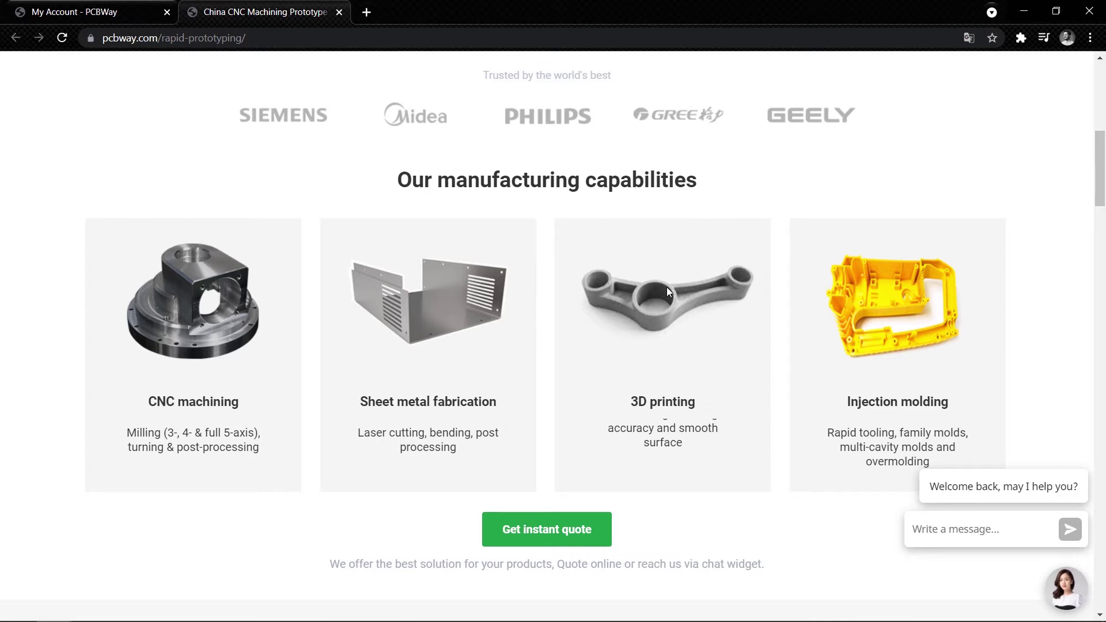
{"action": "scroll", "coordinate": [665, 287], "scroll_direction": "down", "scroll_amount": 2}
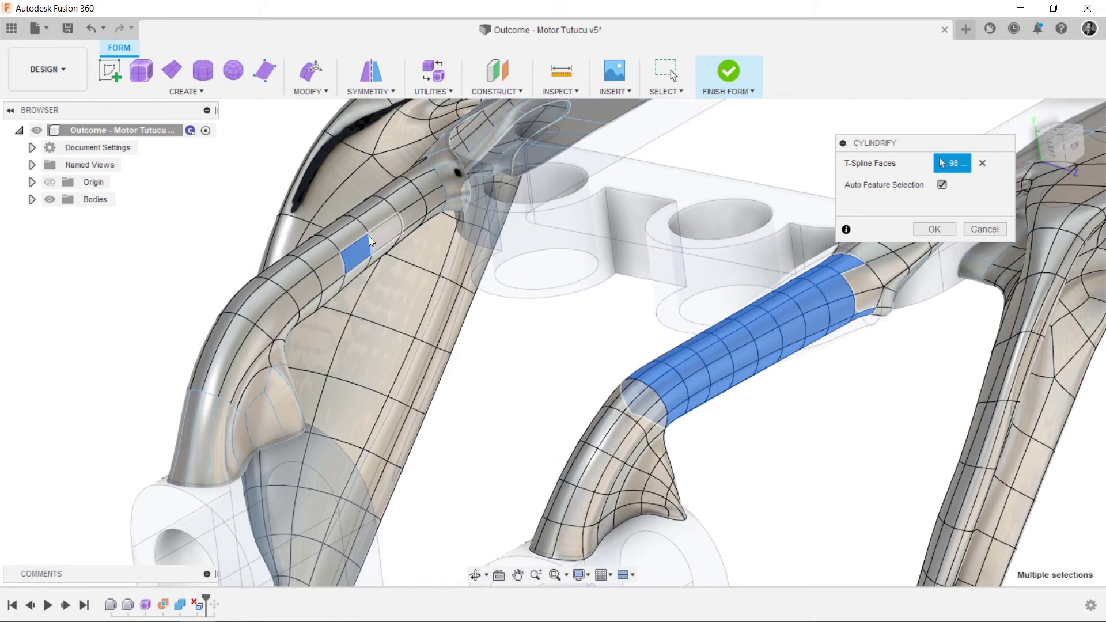
Step: Add two more left-tube faces to Cylindrify and apply it to make uniform cylindrical sections
{"action": "left_click", "coordinate": [360, 239]}
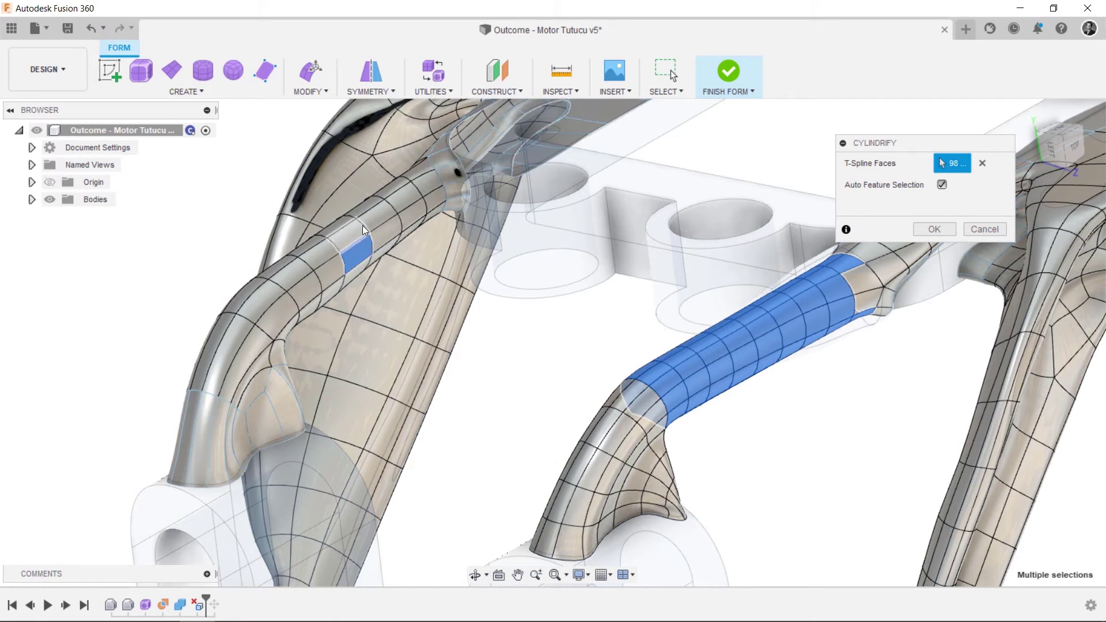
{"action": "left_click", "coordinate": [372, 225]}
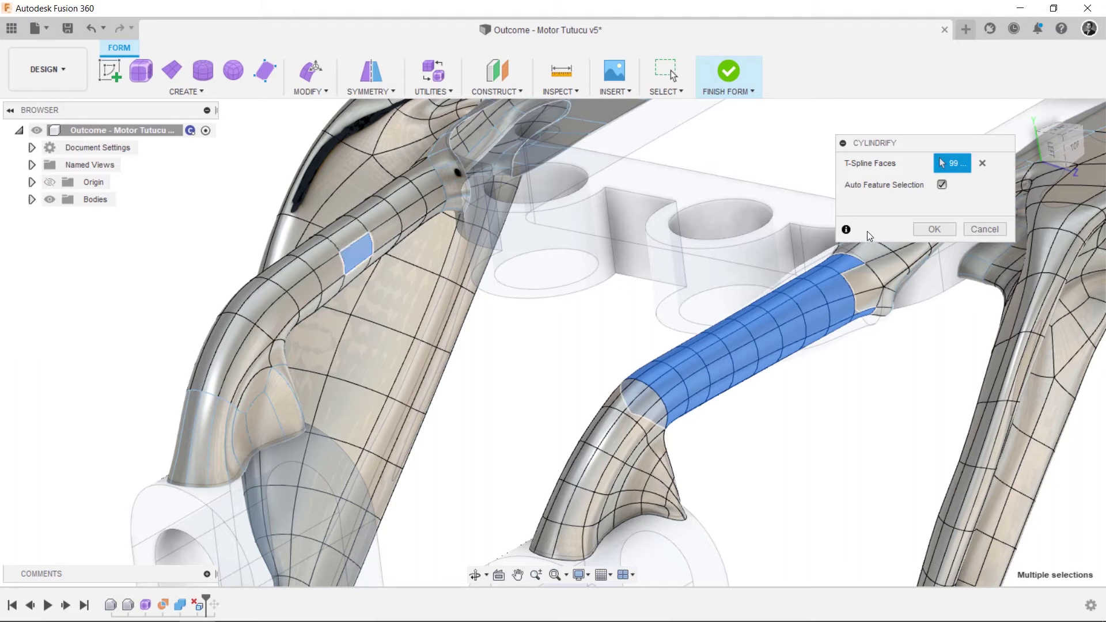
{"action": "left_click", "coordinate": [925, 231]}
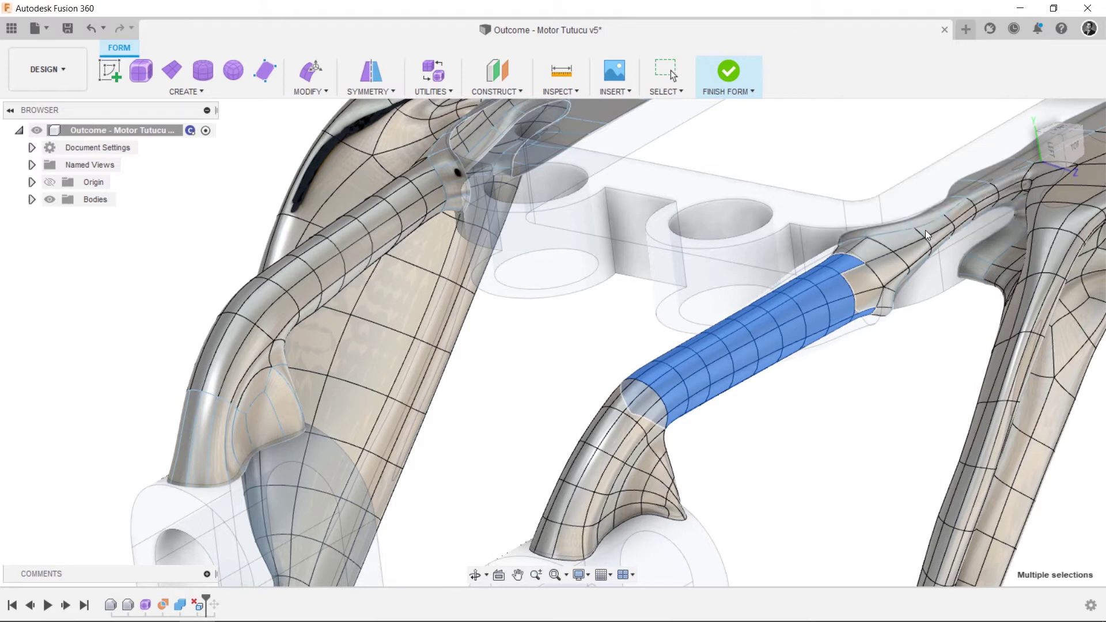
{"action": "key", "text": "Escape"}
{"action": "right_click", "coordinate": [586, 322]}
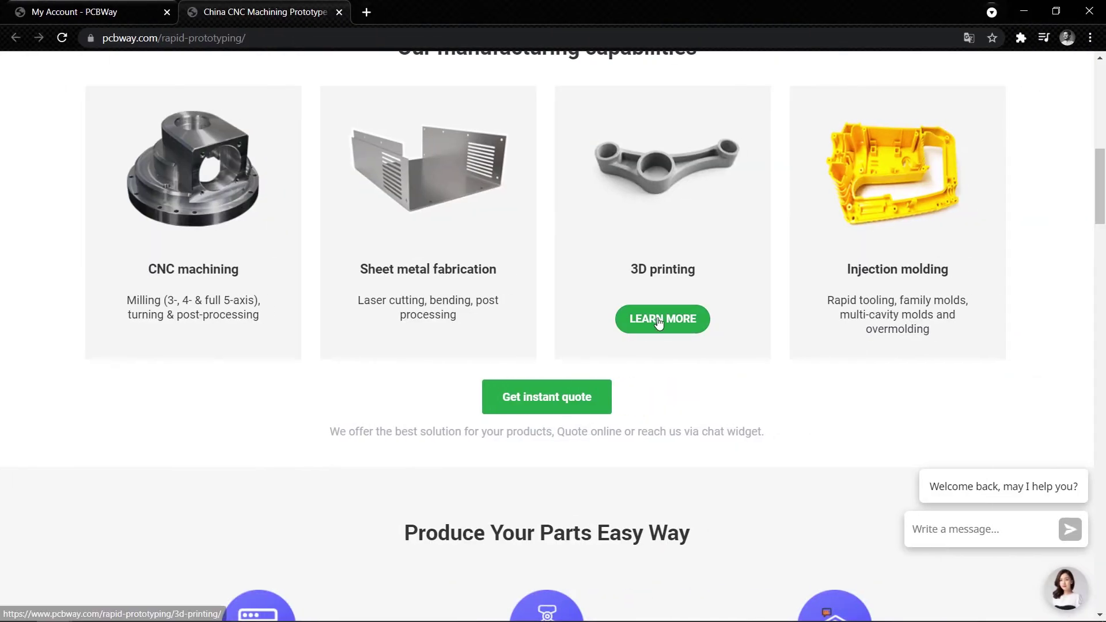
Step: Start a PCBWay 3D printing quote and upload the 'Outcome - Motor Tutucu v5' STL file
{"action": "left_click", "coordinate": [660, 320]}
{"action": "scroll", "coordinate": [1007, 255], "scroll_direction": "down", "scroll_amount": 20}
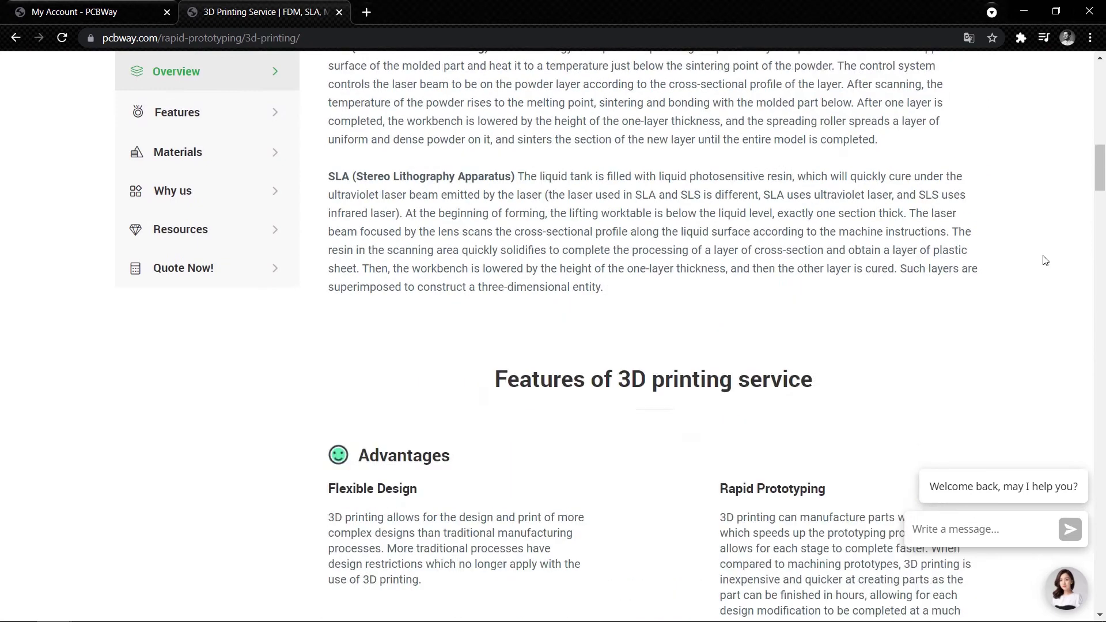
{"action": "scroll", "coordinate": [1046, 260], "scroll_direction": "down", "scroll_amount": 15}
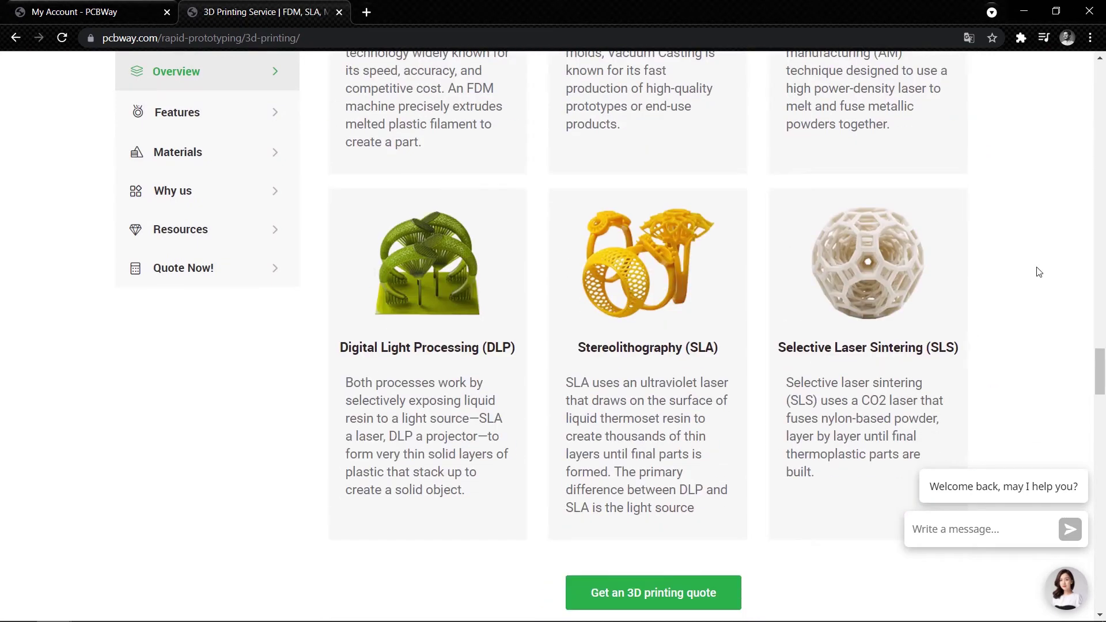
{"action": "scroll", "coordinate": [1031, 277], "scroll_direction": "down", "scroll_amount": 4}
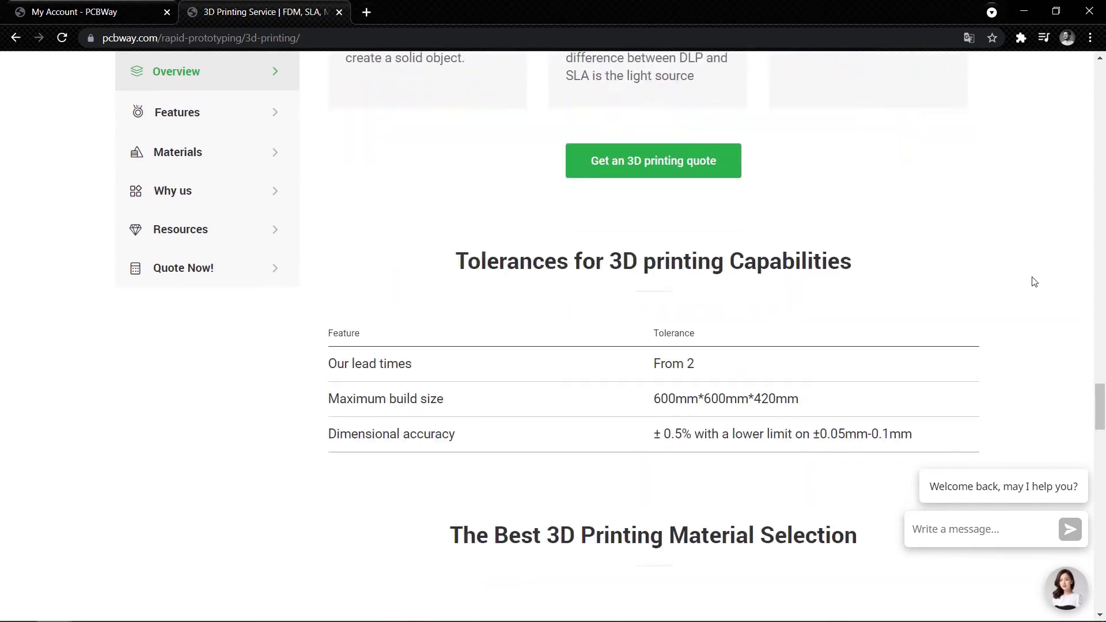
{"action": "left_click", "coordinate": [632, 174]}
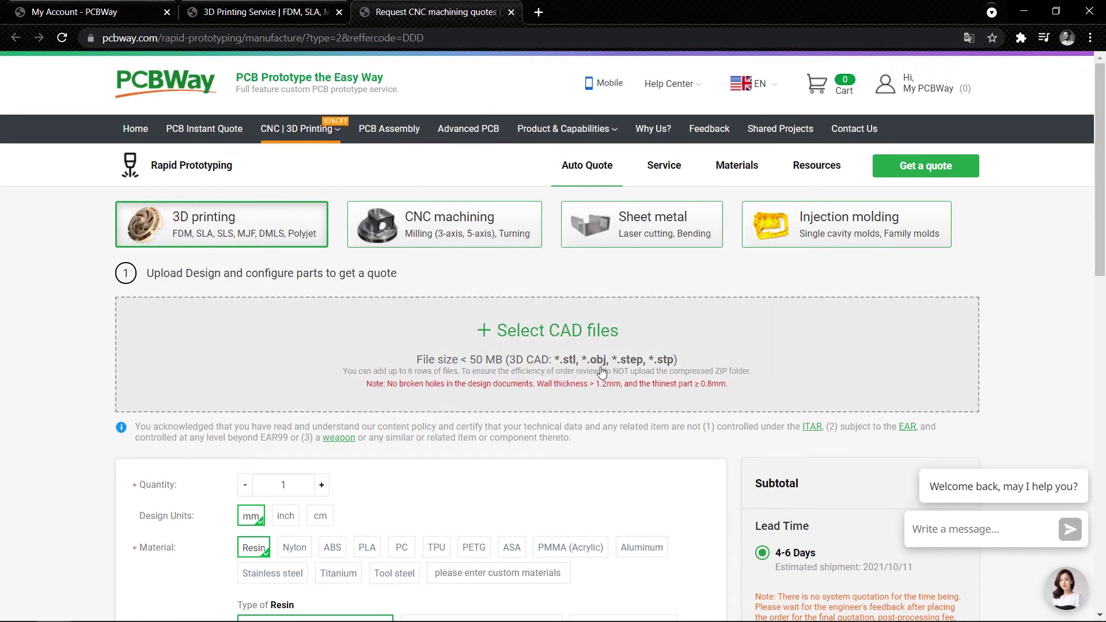
{"action": "left_click", "coordinate": [601, 371]}
{"action": "left_click", "coordinate": [966, 511]}
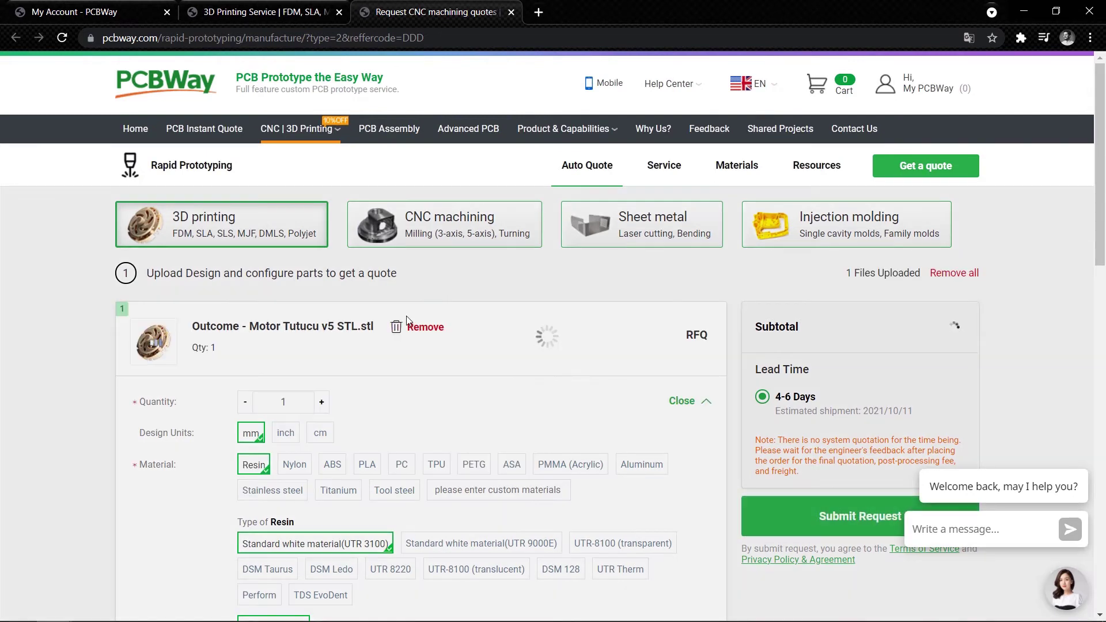
Step: Set the quoted part's material to ABS and its colour to Black
{"action": "scroll", "coordinate": [306, 331], "scroll_direction": "down", "scroll_amount": 2}
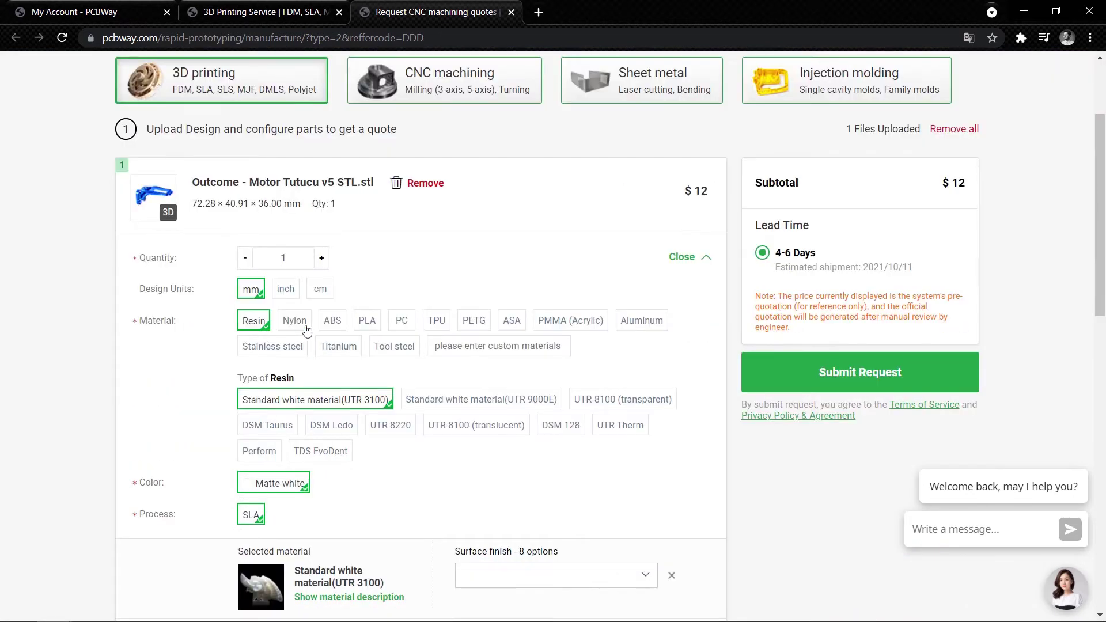
{"action": "left_click", "coordinate": [336, 326]}
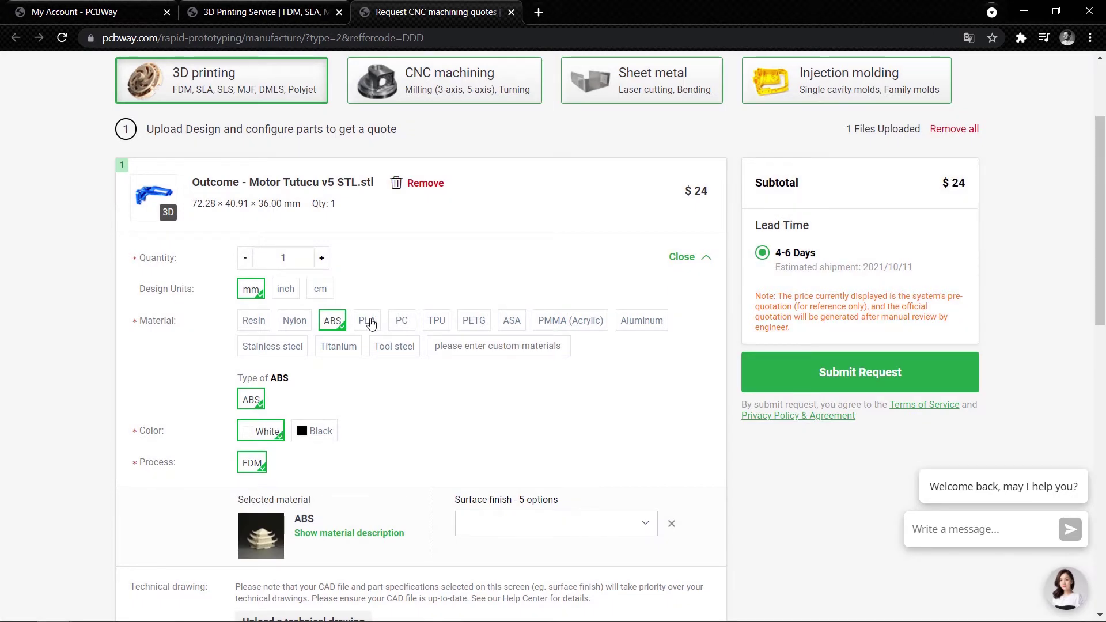
{"action": "scroll", "coordinate": [684, 285], "scroll_direction": "down", "scroll_amount": 2}
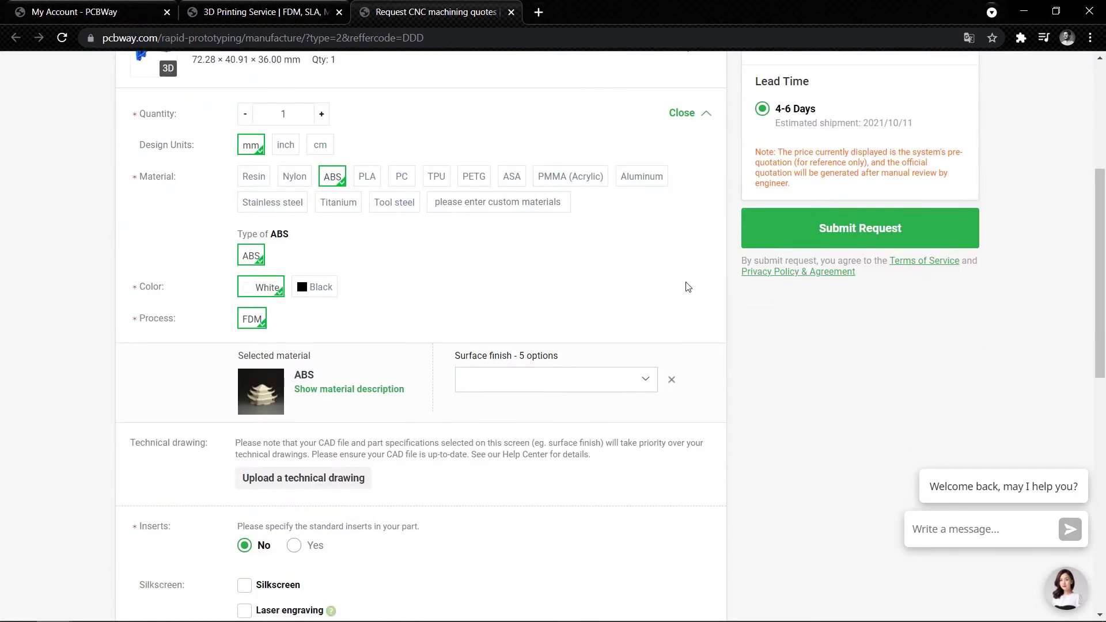
{"action": "scroll", "coordinate": [555, 240], "scroll_direction": "up", "scroll_amount": 2}
{"action": "left_click", "coordinate": [314, 431]}
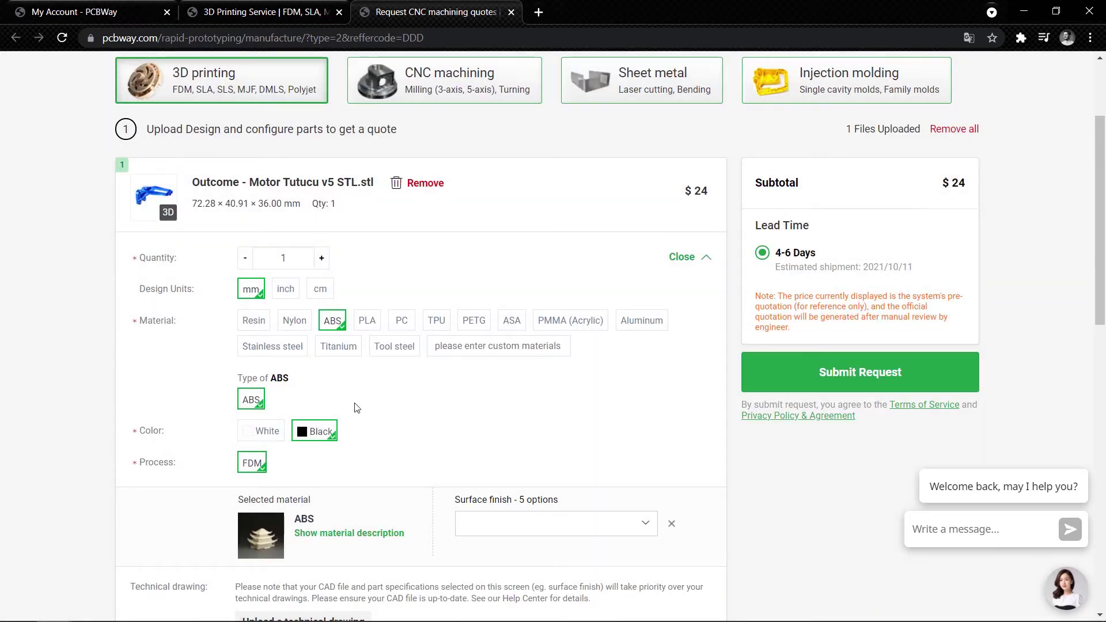
{"action": "scroll", "coordinate": [351, 404], "scroll_direction": "down", "scroll_amount": 2}
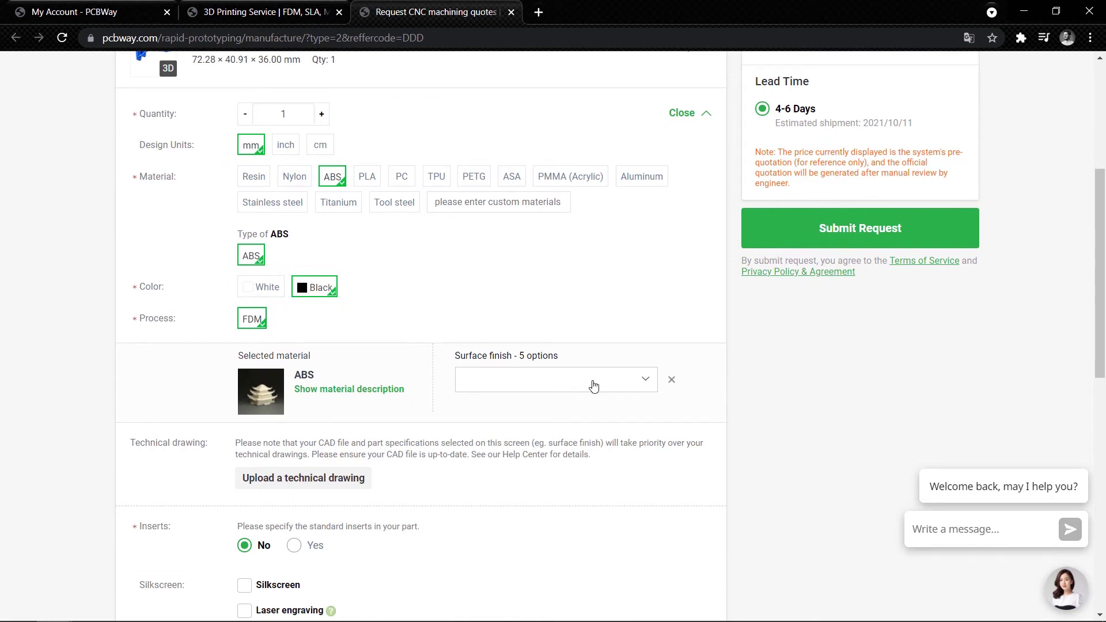
Step: Apply a Spray painting - Matt paint surface finish in PANTONE Black U and submit it
{"action": "left_click", "coordinate": [570, 386]}
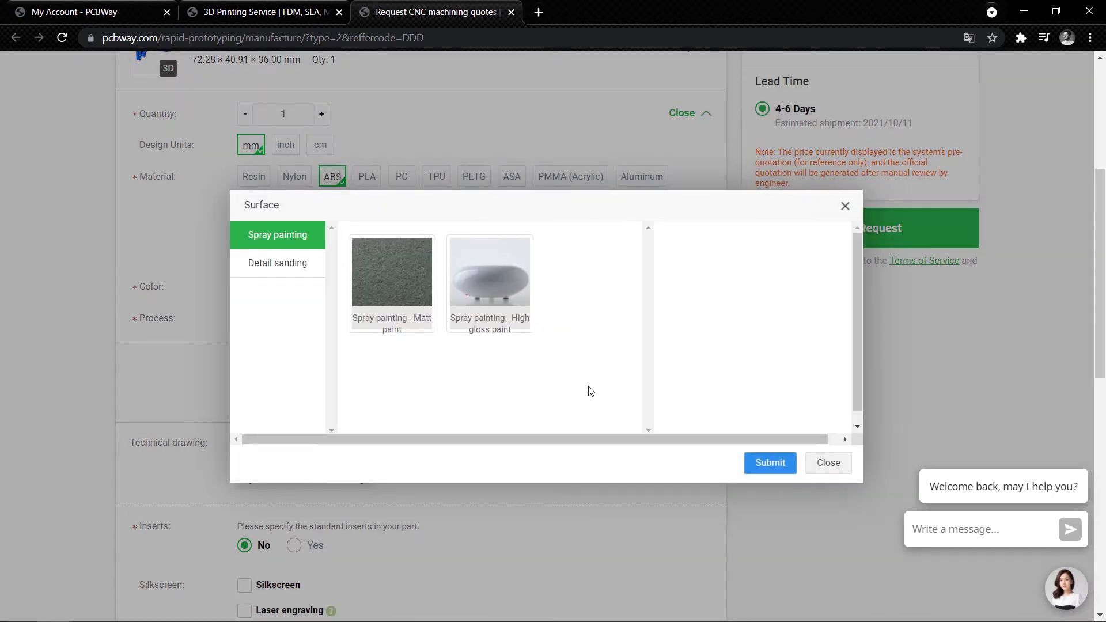
{"action": "left_click", "coordinate": [496, 277]}
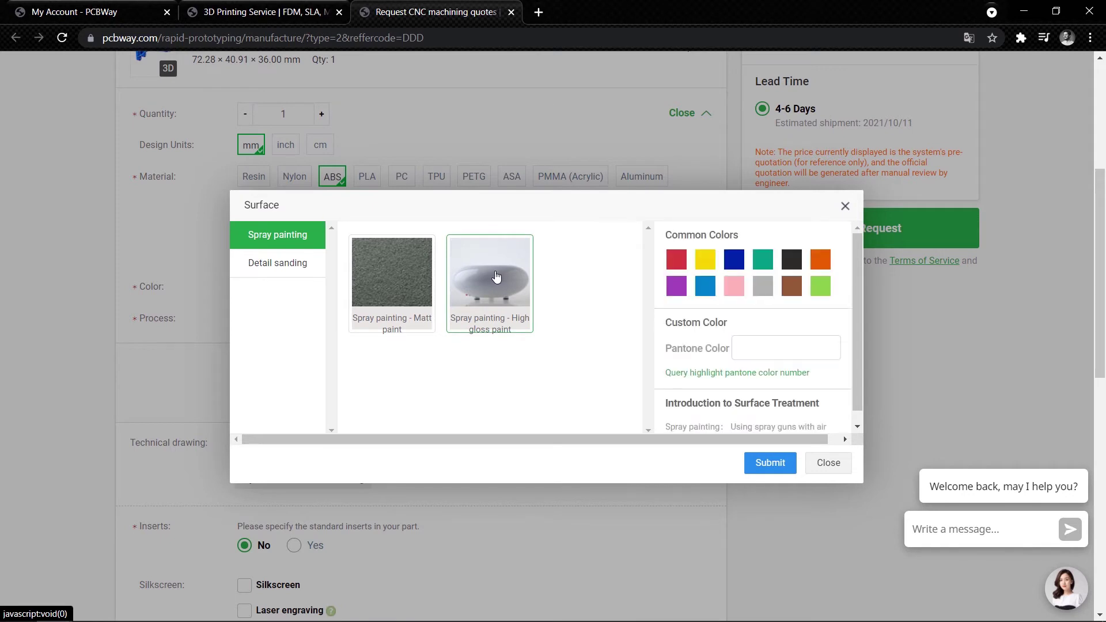
{"action": "left_click", "coordinate": [394, 277]}
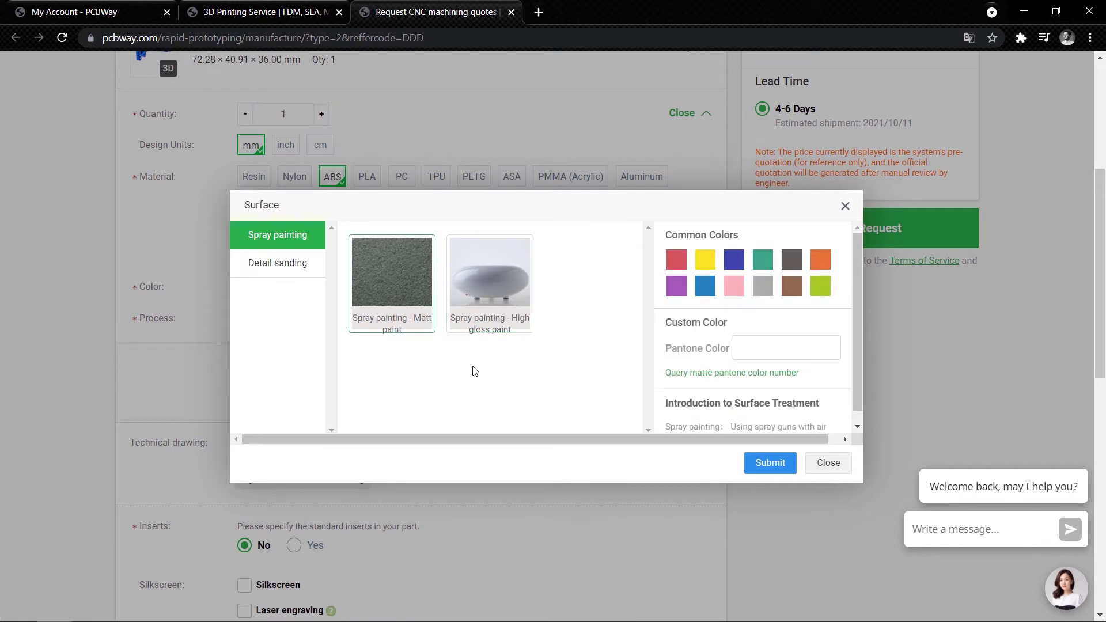
{"action": "left_click", "coordinate": [793, 259]}
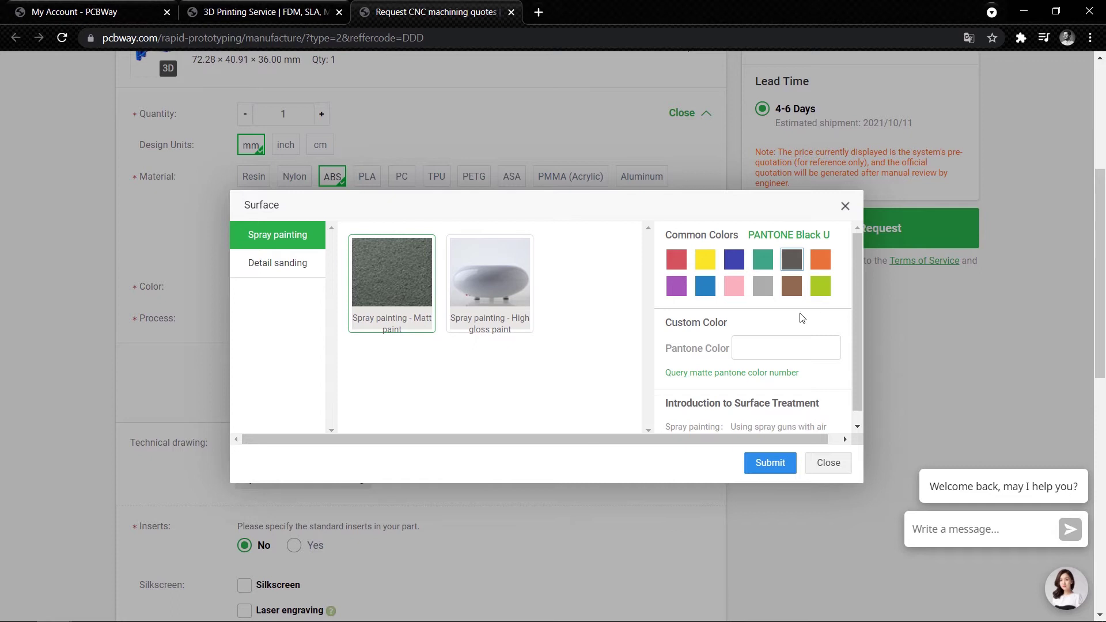
{"action": "scroll", "coordinate": [807, 322], "scroll_direction": "down", "scroll_amount": 1}
{"action": "left_click", "coordinate": [755, 279]}
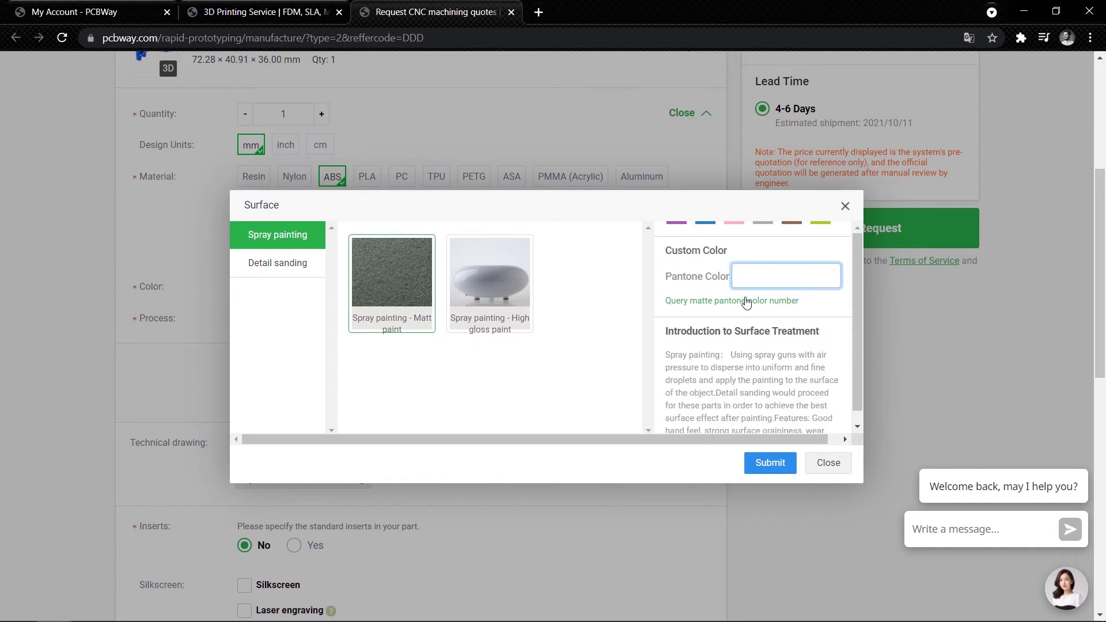
{"action": "left_click", "coordinate": [764, 465]}
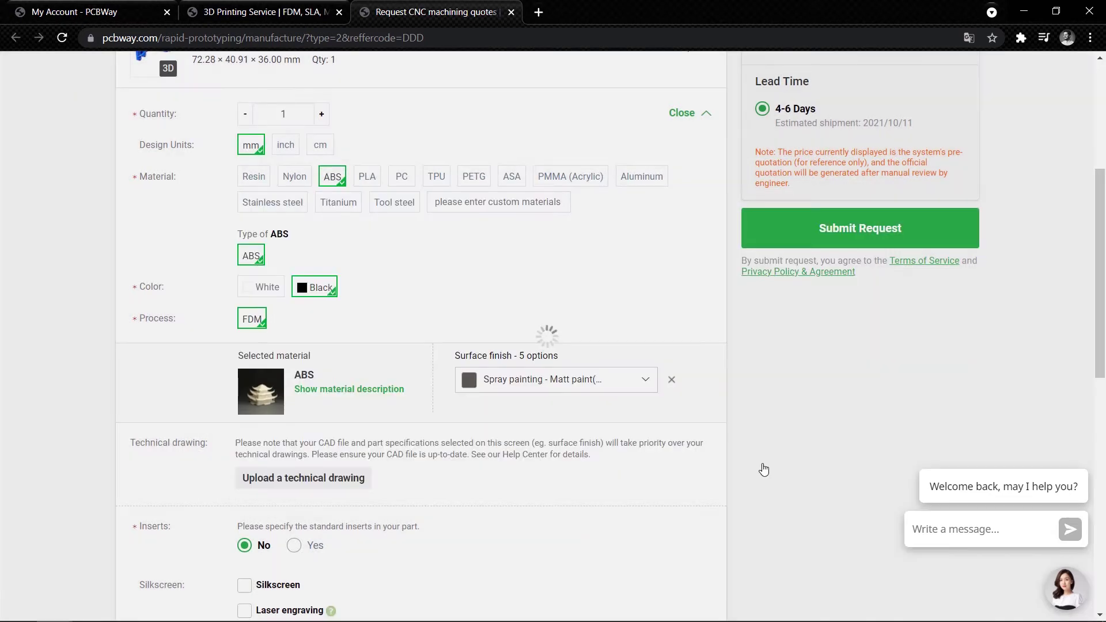
{"action": "scroll", "coordinate": [767, 467], "scroll_direction": "down", "scroll_amount": 1}
{"action": "scroll", "coordinate": [772, 457], "scroll_direction": "down", "scroll_amount": 1}
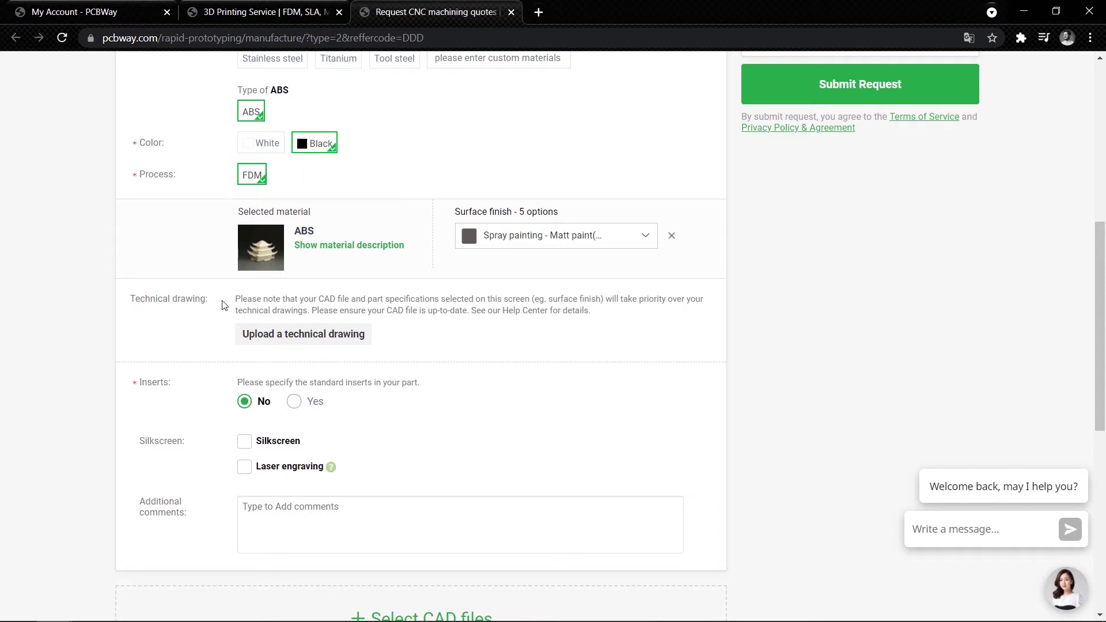
{"action": "left_click_drag", "start_coordinate": [223, 304], "coordinate": [422, 300]}
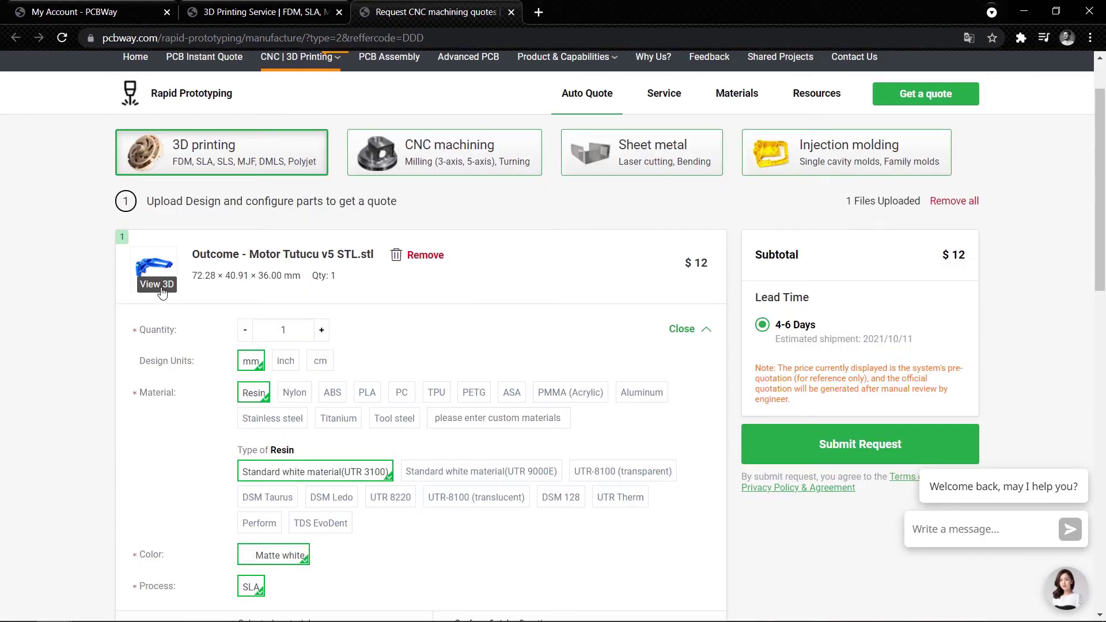
Step: Preview the bracket in 3D and toggle its dimension outline to check the 36 mm height
{"action": "left_click", "coordinate": [162, 291]}
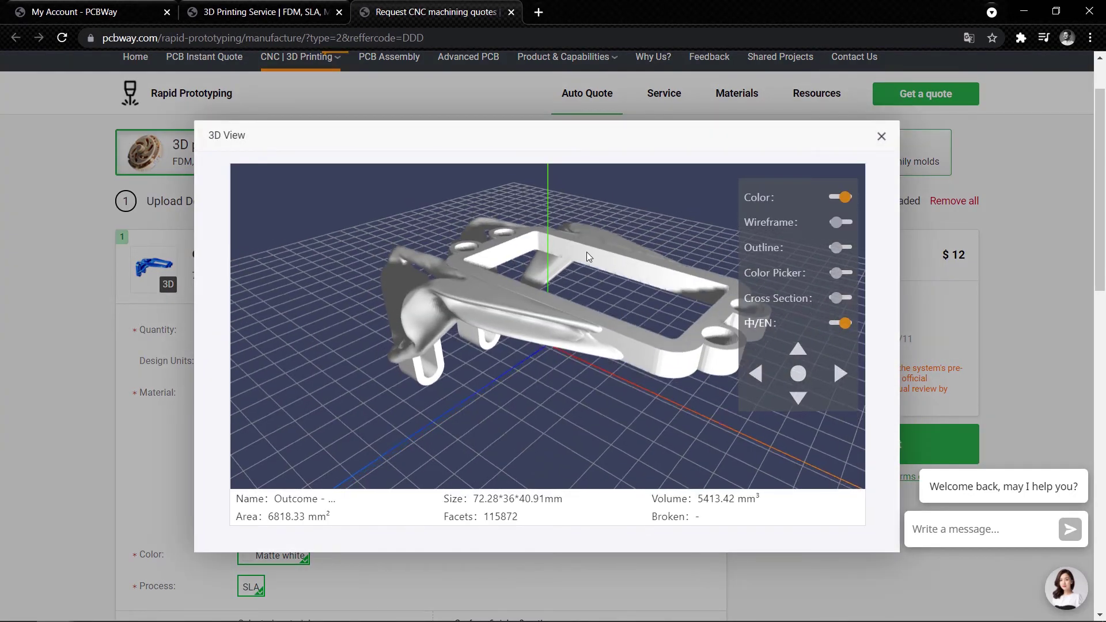
{"action": "mouse_move", "coordinate": [587, 251]}
{"action": "left_mouse_down"}
{"action": "mouse_move", "coordinate": [631, 254]}
{"action": "mouse_move", "coordinate": [586, 254]}
{"action": "mouse_move", "coordinate": [569, 241]}
{"action": "mouse_move", "coordinate": [576, 252]}
{"action": "left_mouse_up"}
{"action": "left_click", "coordinate": [841, 247]}
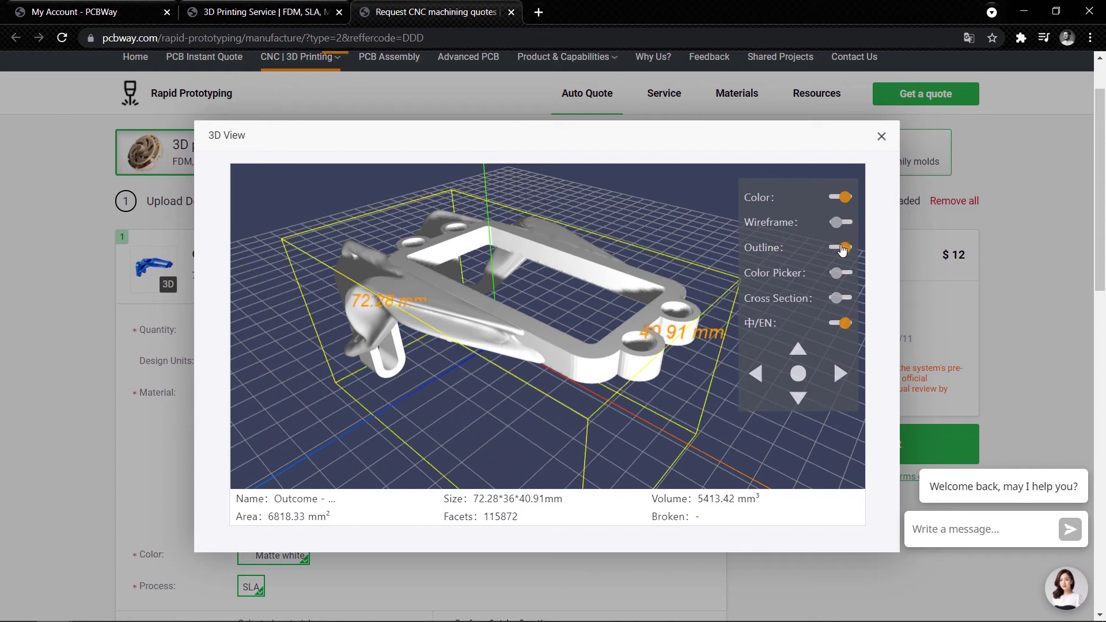
{"action": "left_click_drag", "start_coordinate": [644, 279], "coordinate": [639, 229]}
{"action": "left_click", "coordinate": [839, 249]}
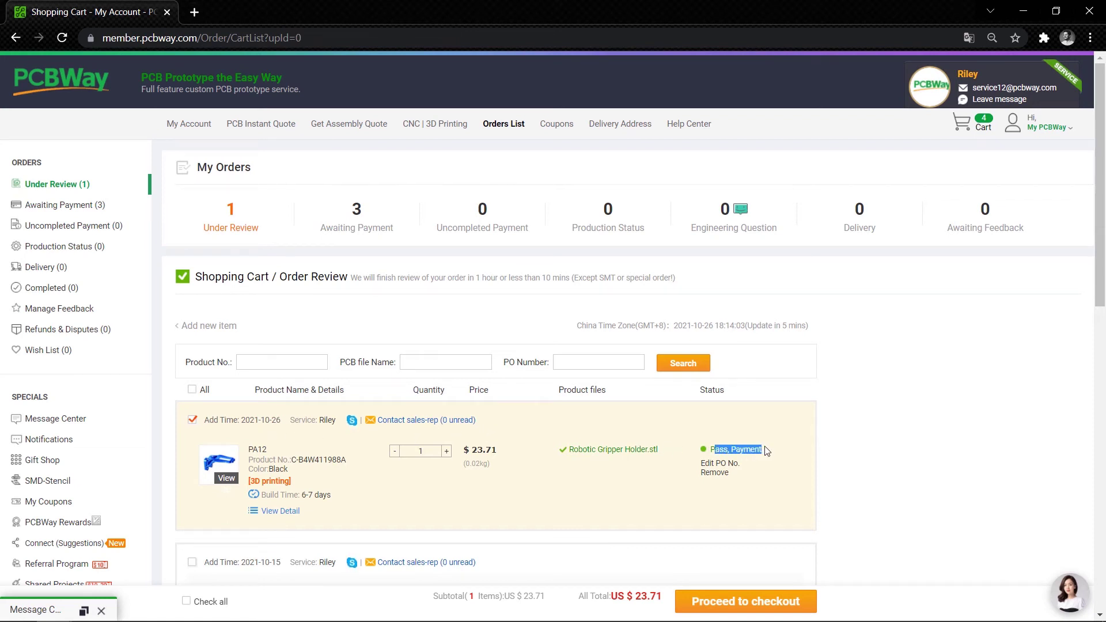
Step: Review the Nylon PA12 SLS Black order's product details in the cart, then close them
{"action": "left_click", "coordinate": [270, 509]}
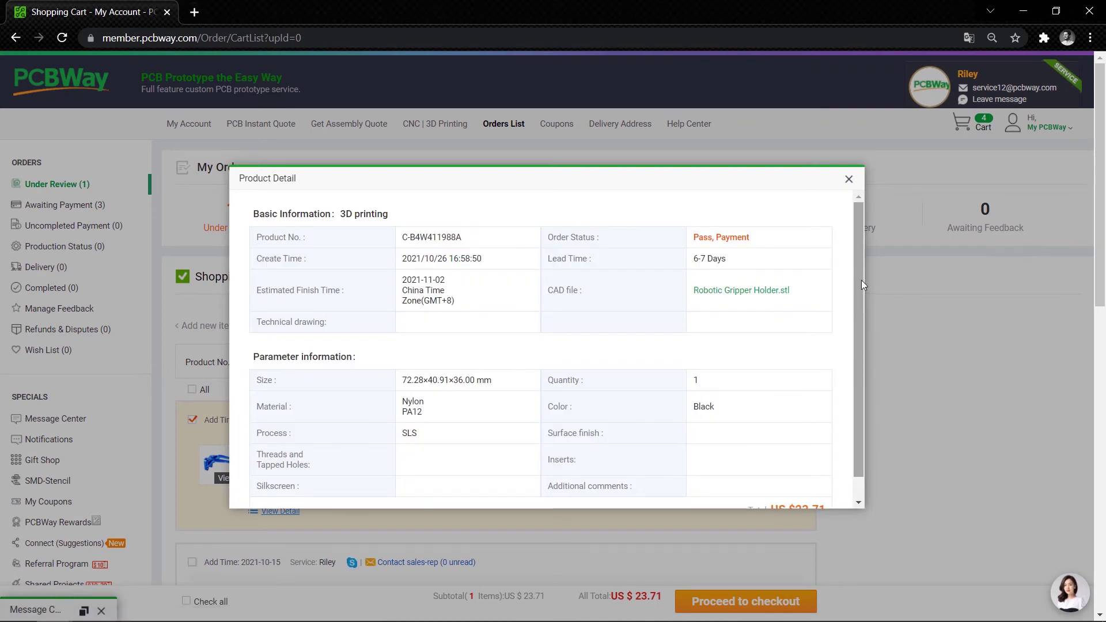
{"action": "left_click_drag", "start_coordinate": [862, 280], "coordinate": [870, 327]}
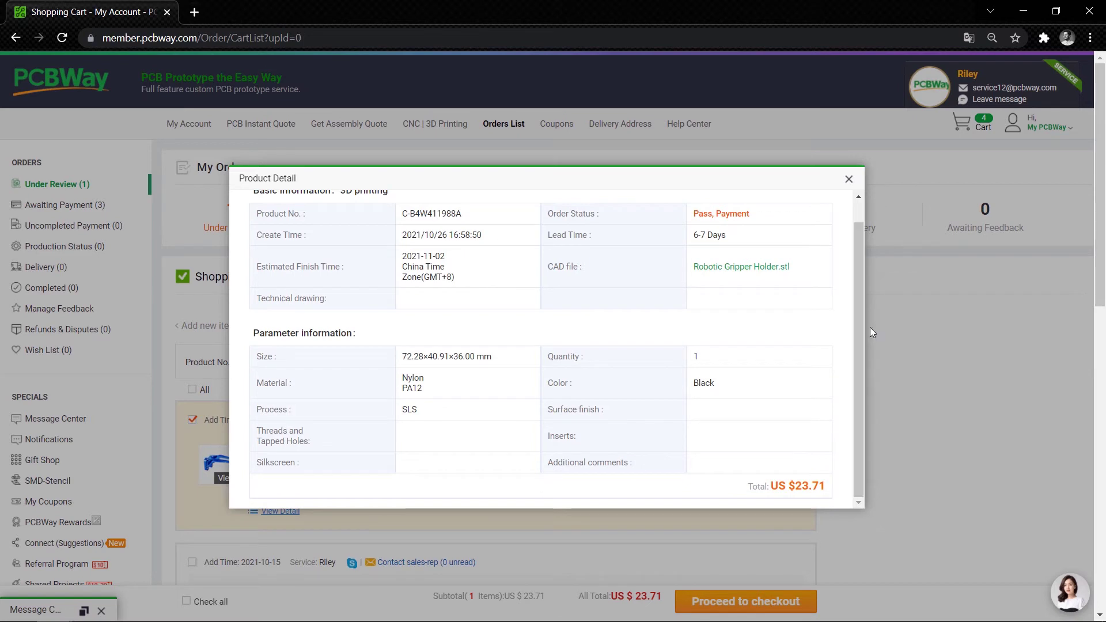
{"action": "left_click", "coordinate": [850, 180]}
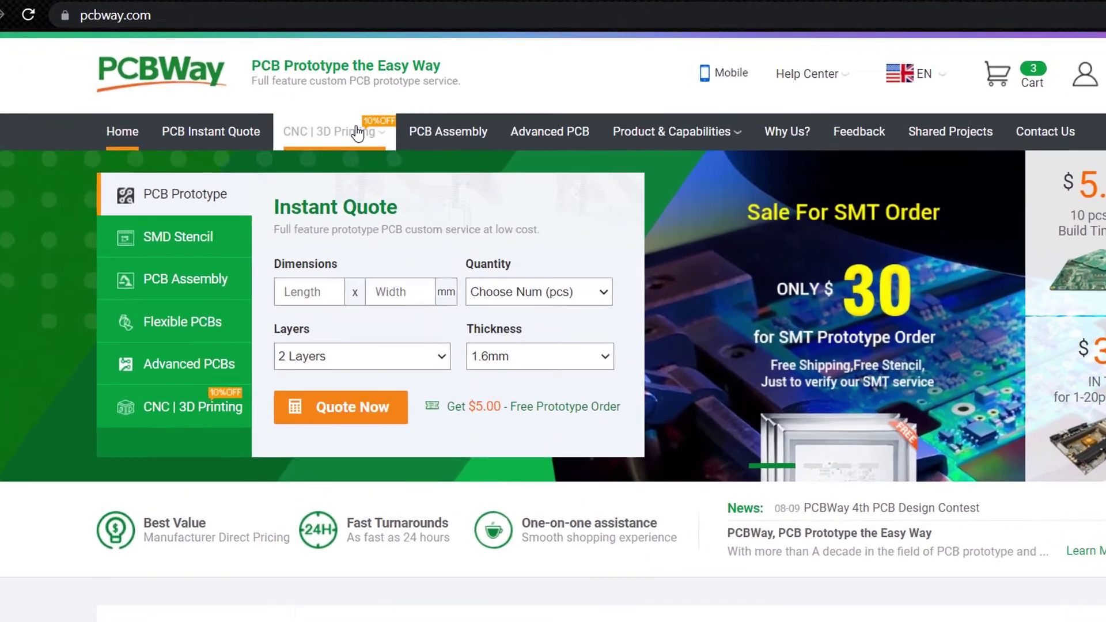
Step: Show the CNC | 3D Printing services menu on the PCBWay homepage
{"action": "mouse_move", "coordinate": [319, 131]}
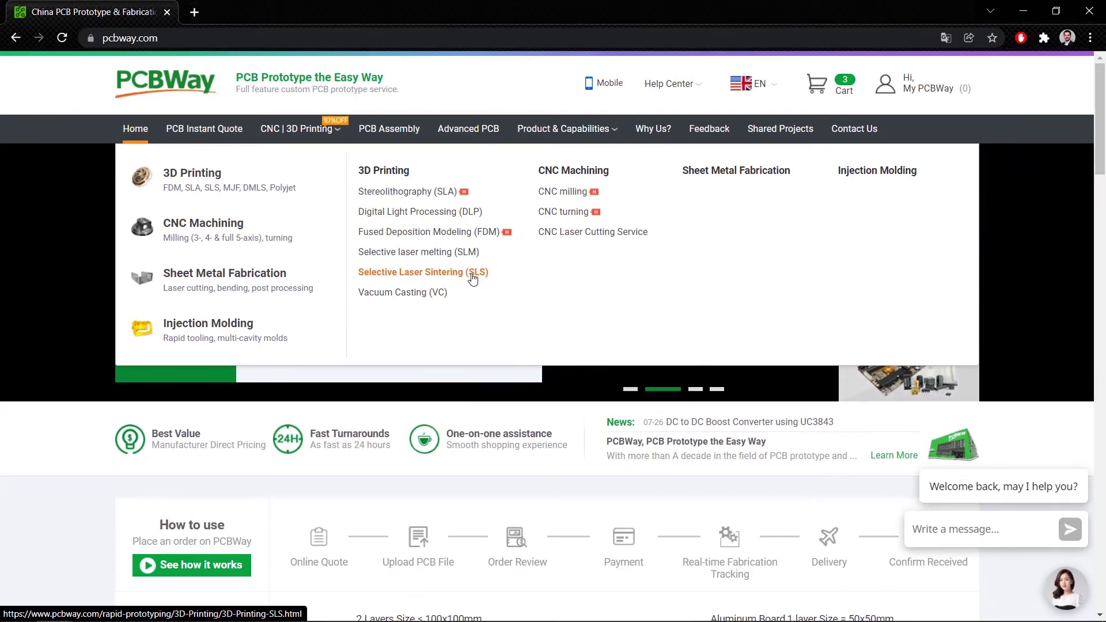
Step: Open the Selective Laser Sintering (SLS) service page and read it down to the customer reviews
{"action": "left_click", "coordinate": [473, 278]}
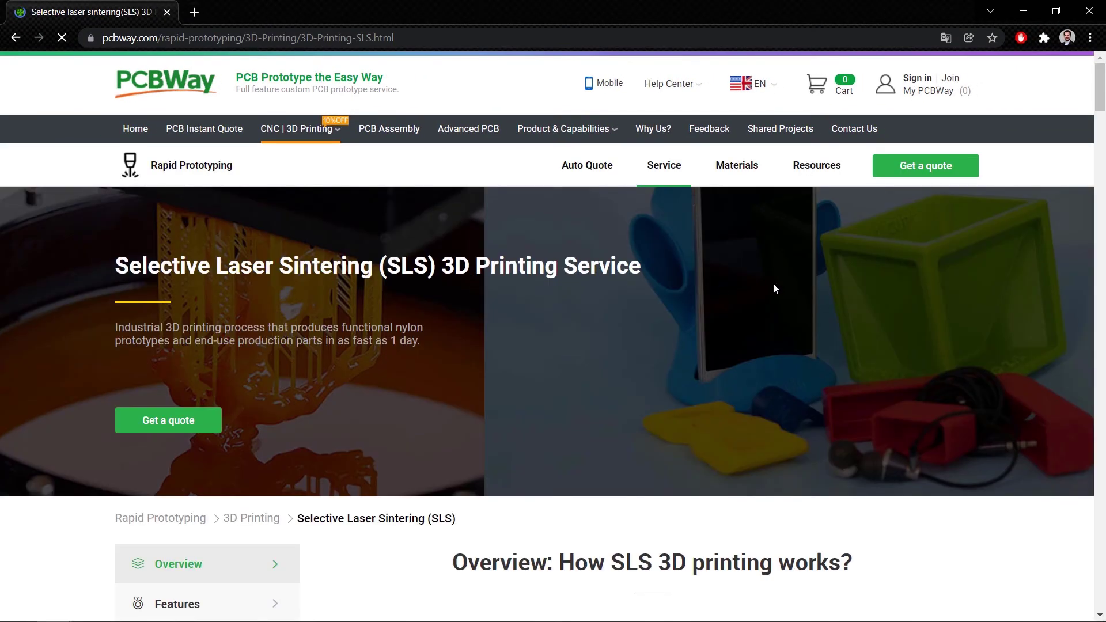
{"action": "scroll", "coordinate": [1086, 128], "scroll_direction": "down", "scroll_amount": 4}
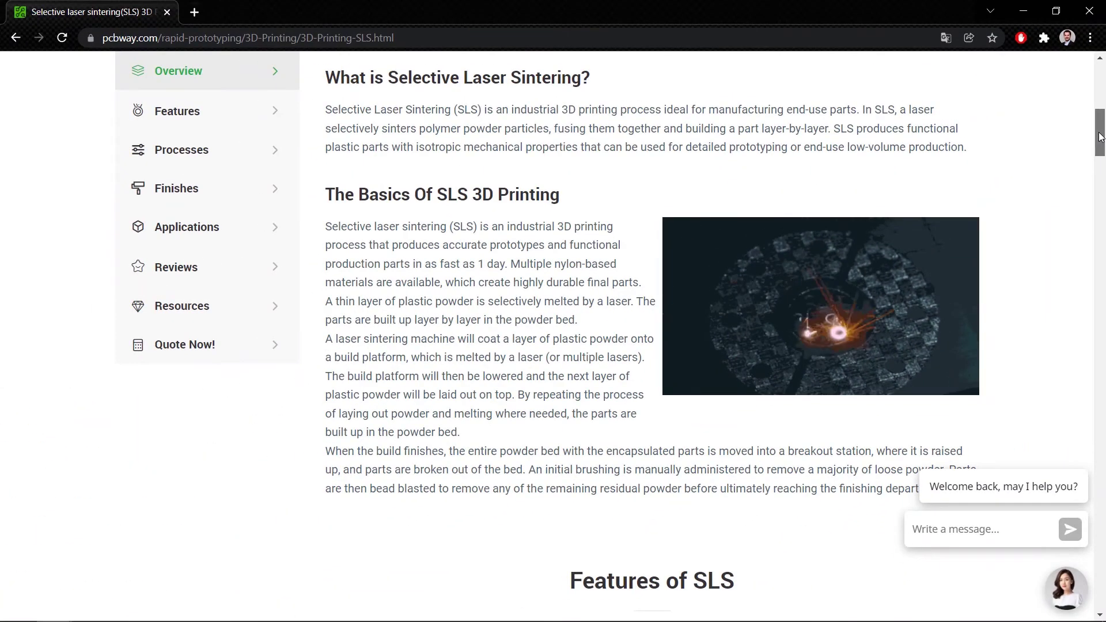
{"action": "scroll", "coordinate": [1100, 136], "scroll_direction": "down", "scroll_amount": 7}
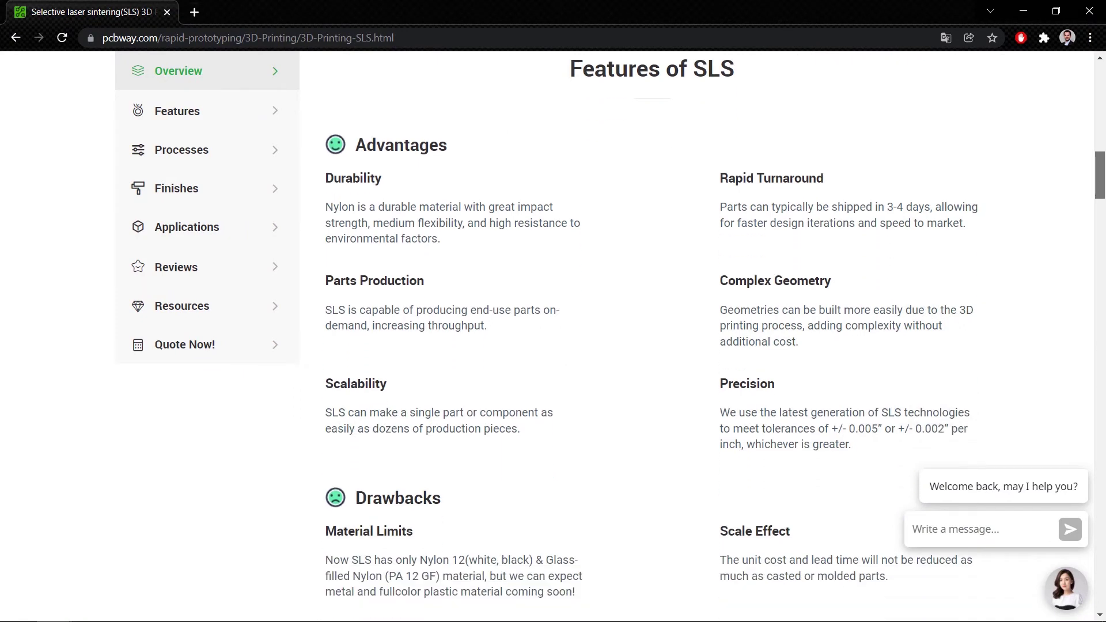
{"action": "scroll", "coordinate": [651, 325], "scroll_direction": "down", "scroll_amount": 8}
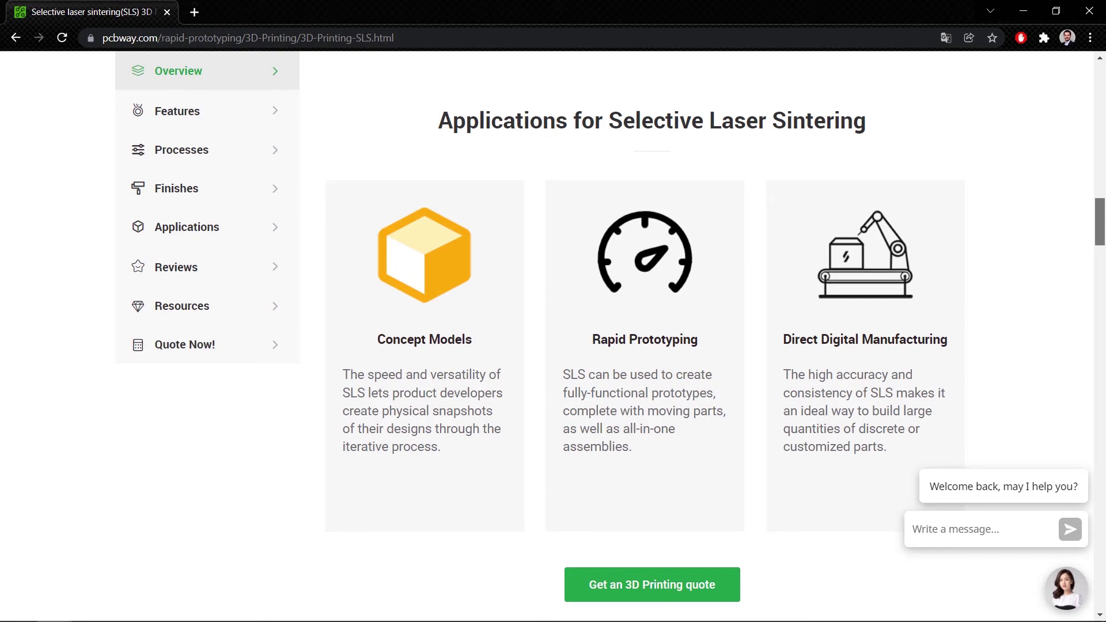
{"action": "scroll", "coordinate": [651, 325], "scroll_direction": "down", "scroll_amount": 8}
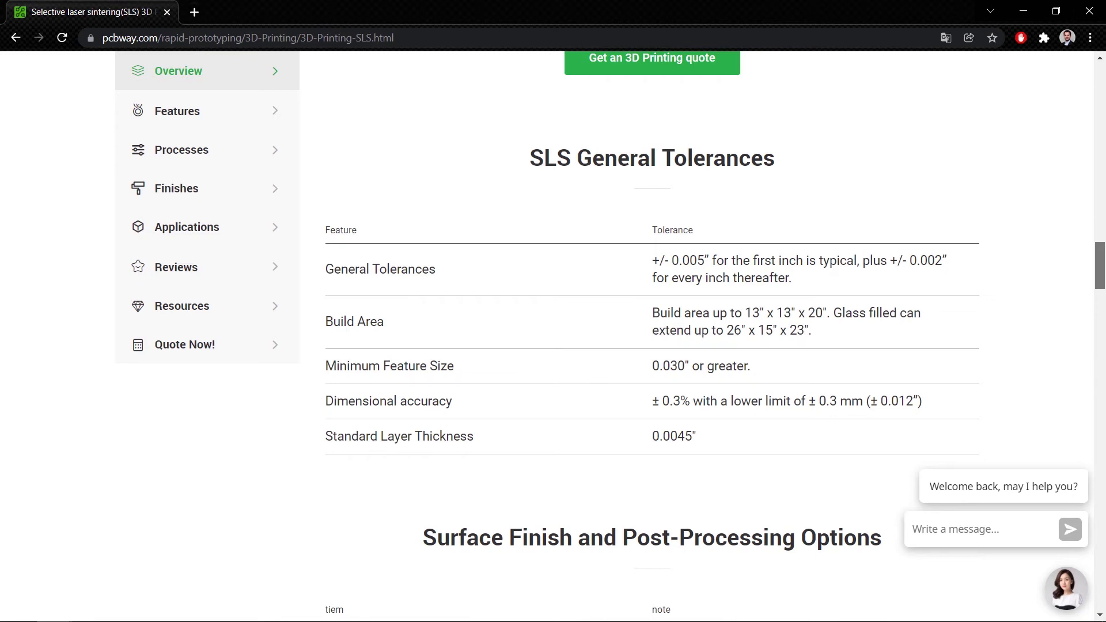
{"action": "scroll", "coordinate": [652, 324], "scroll_direction": "down", "scroll_amount": 10}
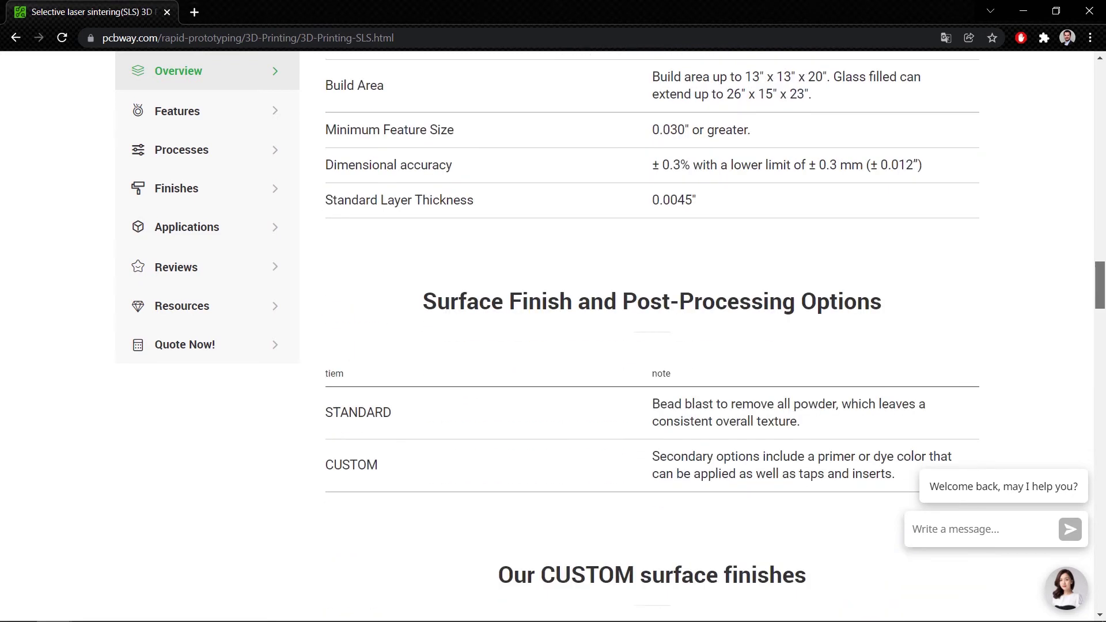
{"action": "scroll", "coordinate": [651, 325], "scroll_direction": "down", "scroll_amount": 3}
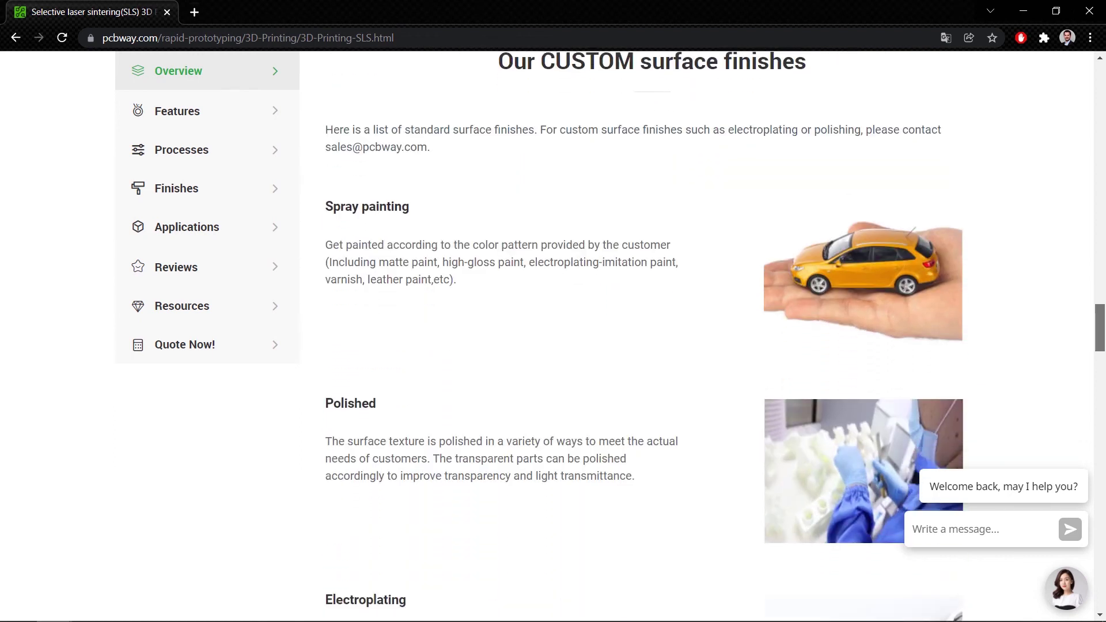
{"action": "scroll", "coordinate": [651, 325], "scroll_direction": "down", "scroll_amount": 10}
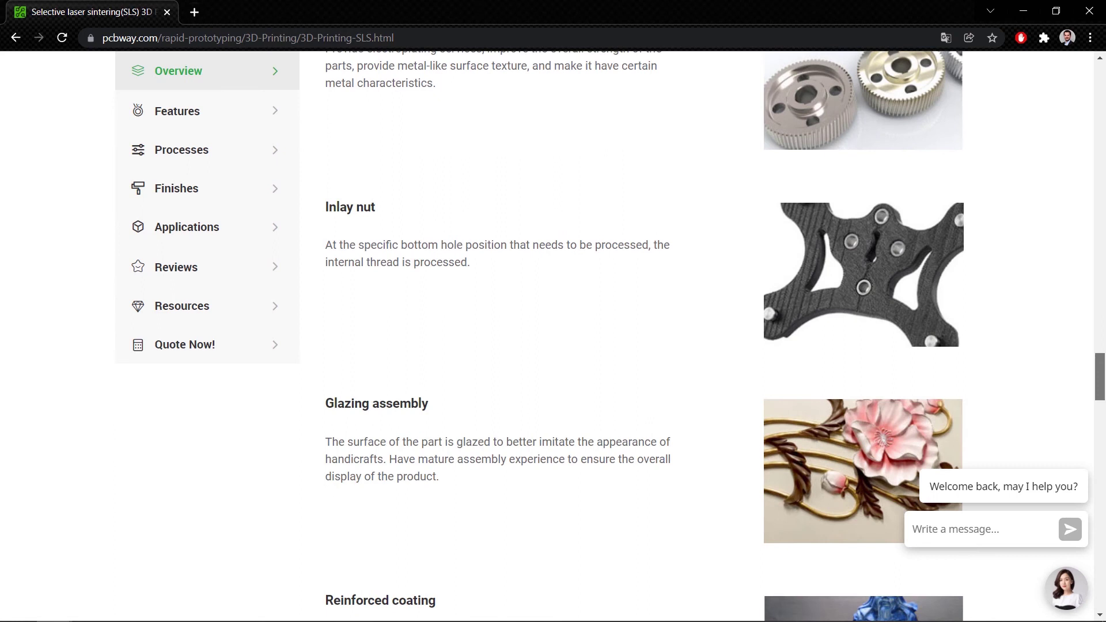
{"action": "scroll", "coordinate": [652, 325], "scroll_direction": "down", "scroll_amount": 12}
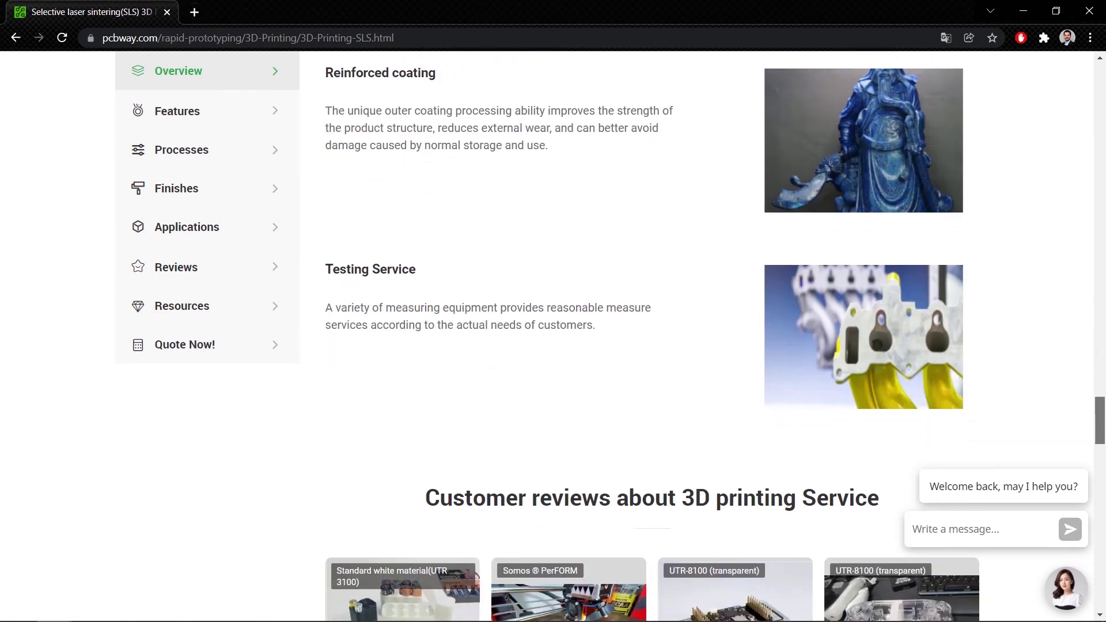
{"action": "scroll", "coordinate": [651, 324], "scroll_direction": "down", "scroll_amount": 5}
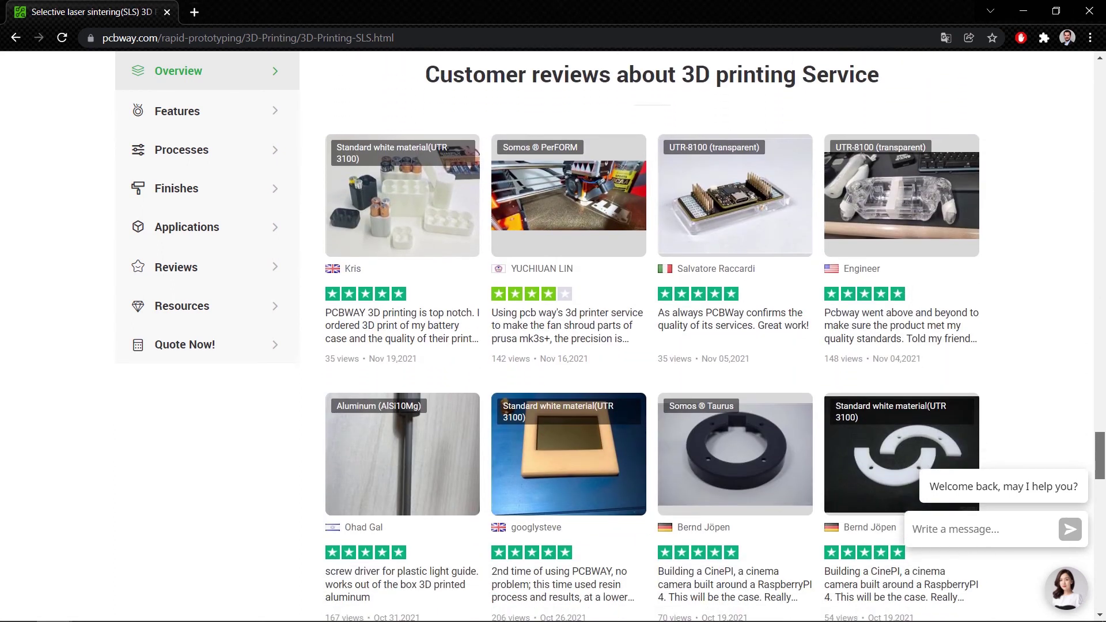
{"action": "scroll", "coordinate": [651, 325], "scroll_direction": "down", "scroll_amount": 4}
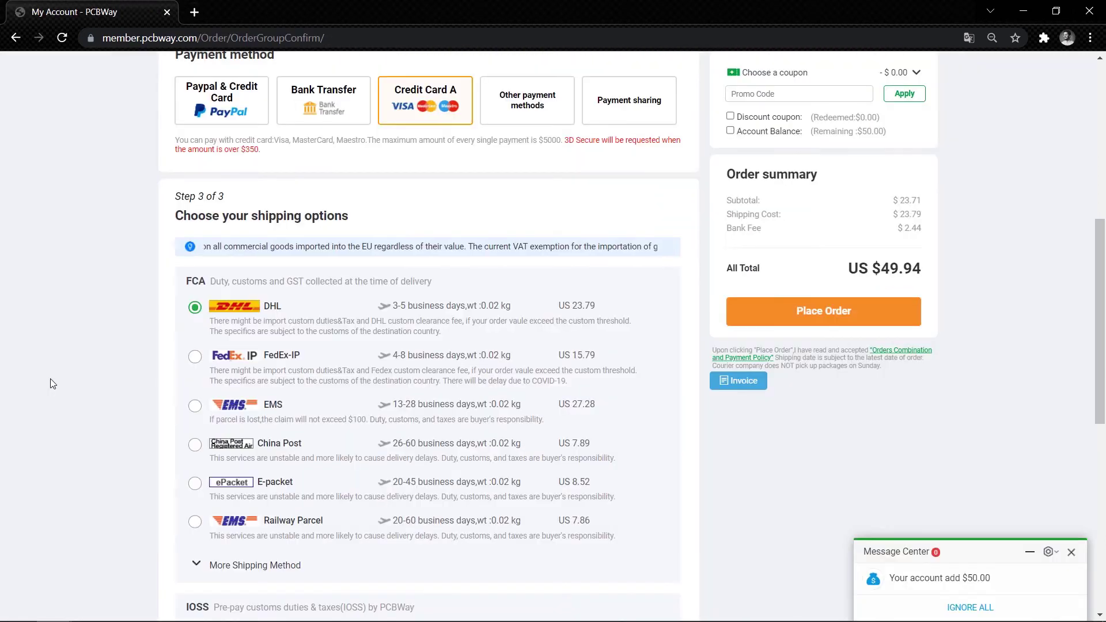
Step: Switch shipping from DHL to FedEx-IP(IOSS), bringing shipping to $15.79
{"action": "scroll", "coordinate": [50, 380], "scroll_direction": "down", "scroll_amount": 2}
{"action": "scroll", "coordinate": [53, 384], "scroll_direction": "down", "scroll_amount": 1}
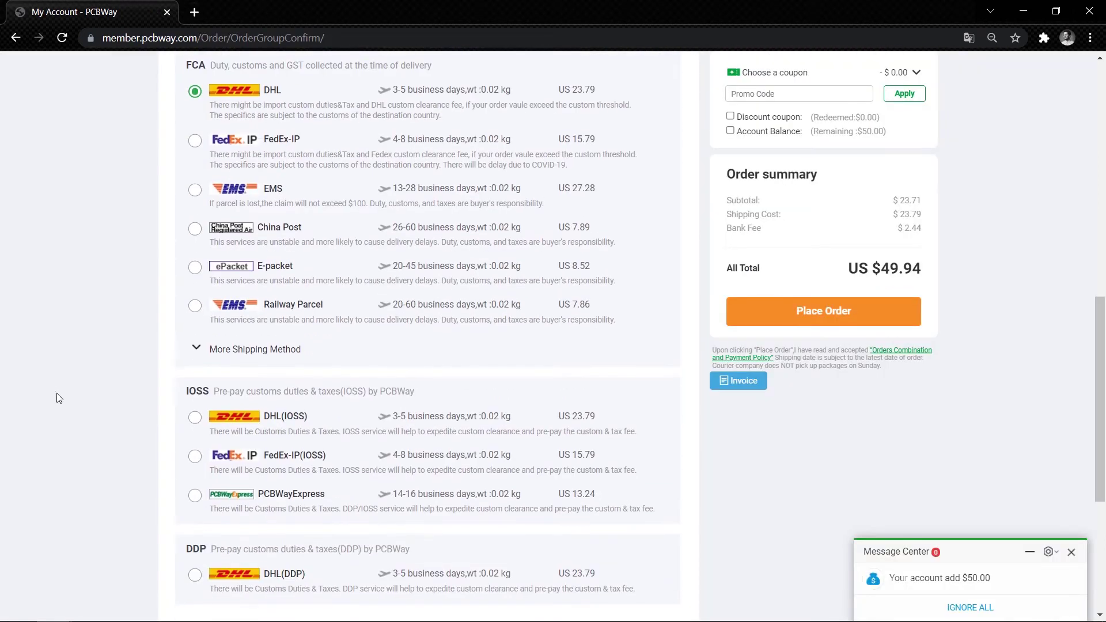
{"action": "left_click", "coordinate": [195, 457]}
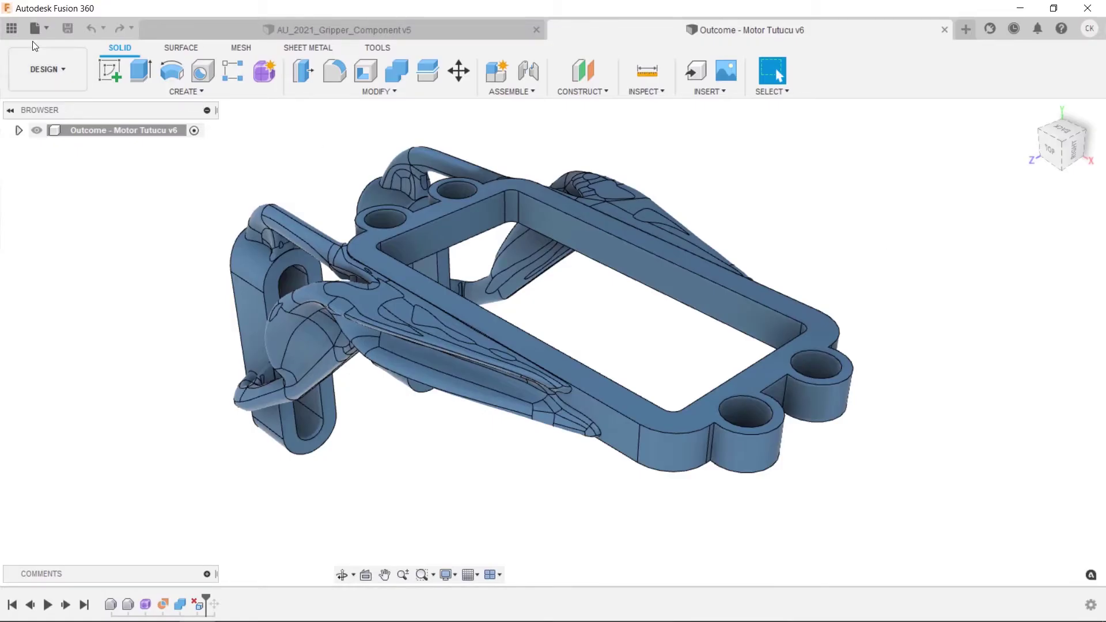
{"action": "left_click", "coordinate": [36, 30]}
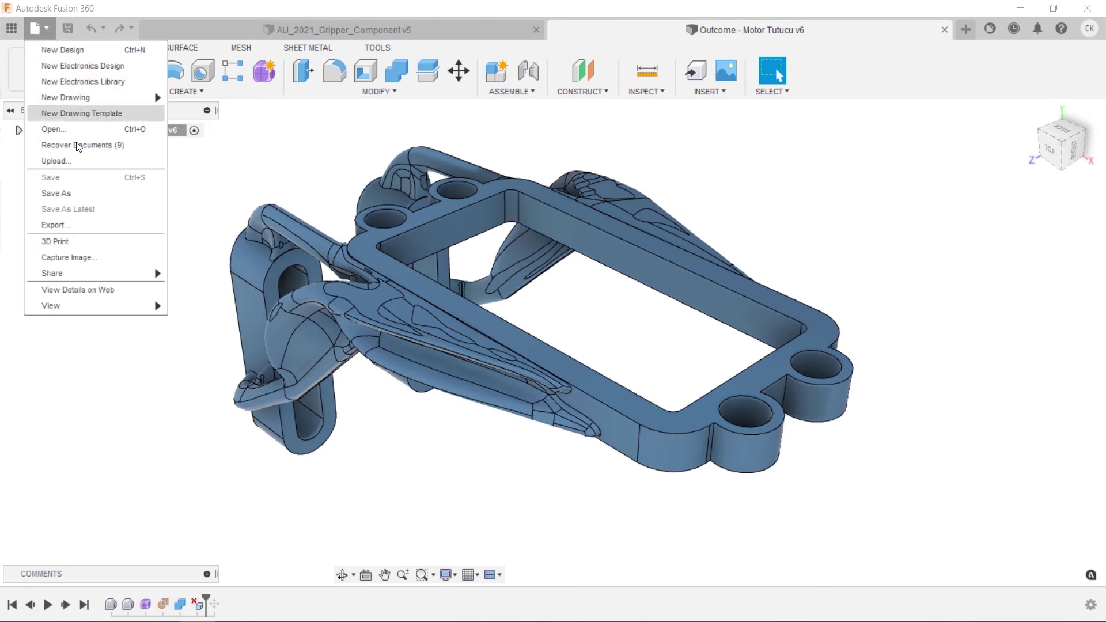
{"action": "left_click", "coordinate": [89, 225]}
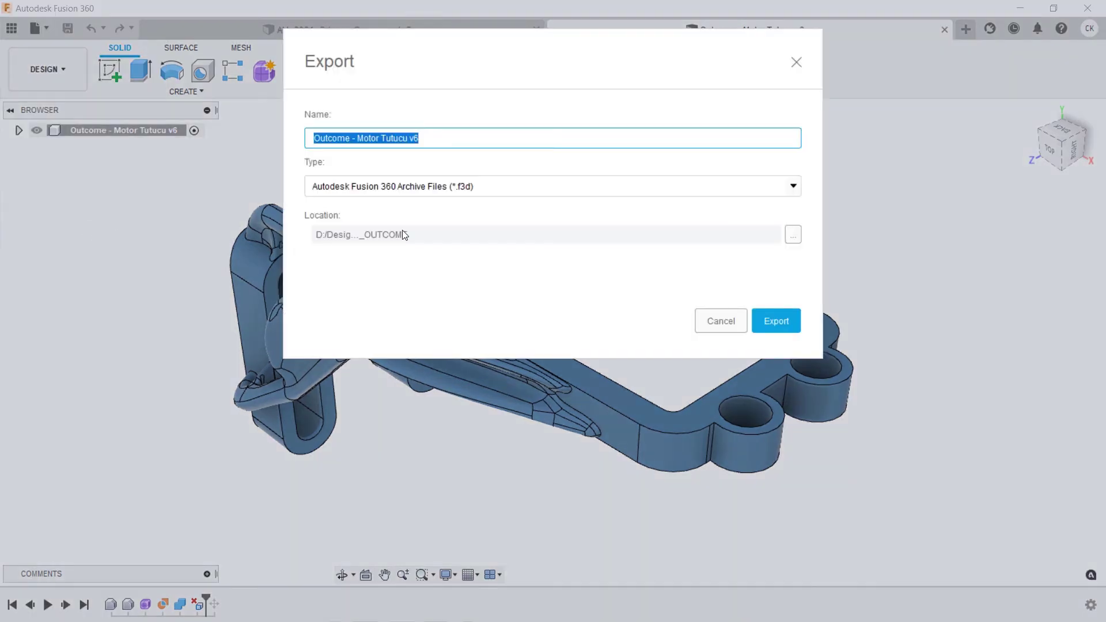
{"action": "left_click", "coordinate": [704, 185]}
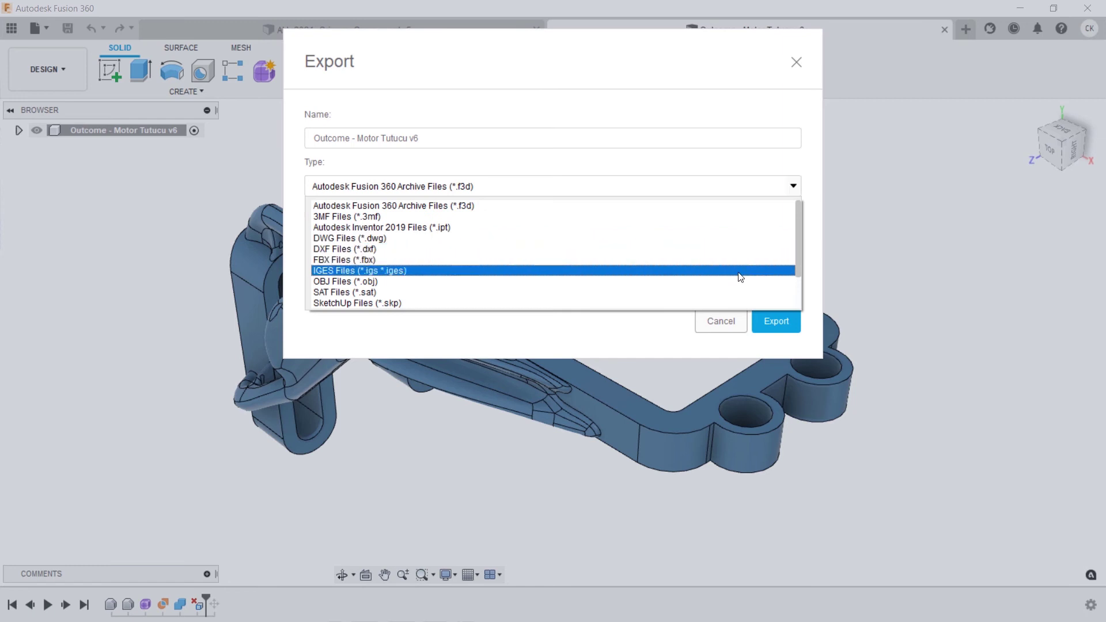
{"action": "scroll", "coordinate": [748, 295], "scroll_direction": "down", "scroll_amount": 1}
{"action": "scroll", "coordinate": [747, 296], "scroll_direction": "down", "scroll_amount": 1}
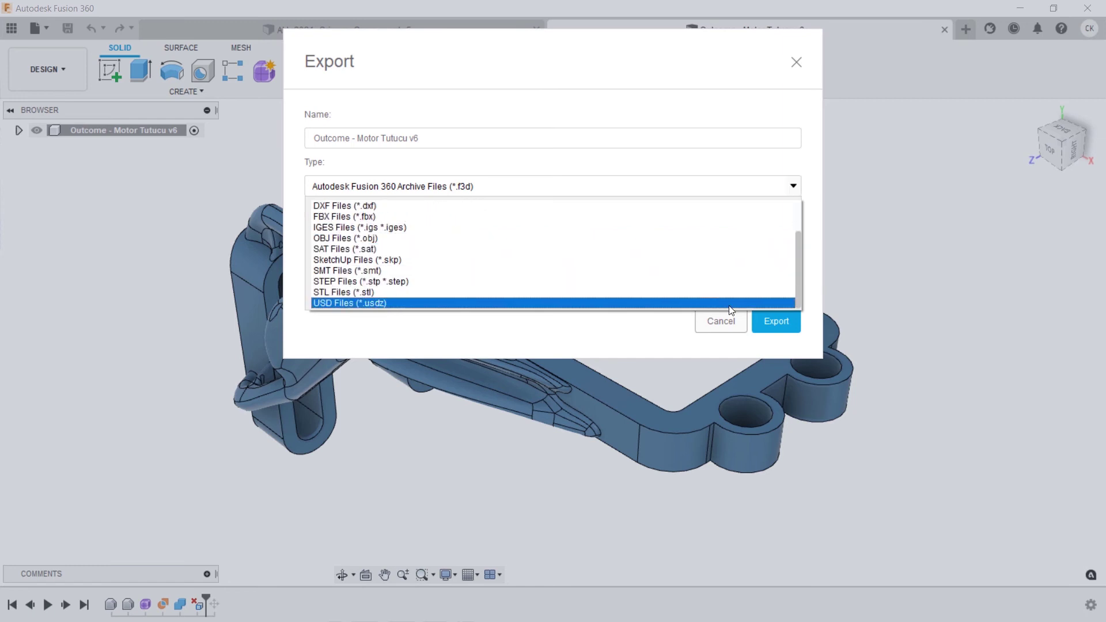
{"action": "left_click", "coordinate": [720, 321]}
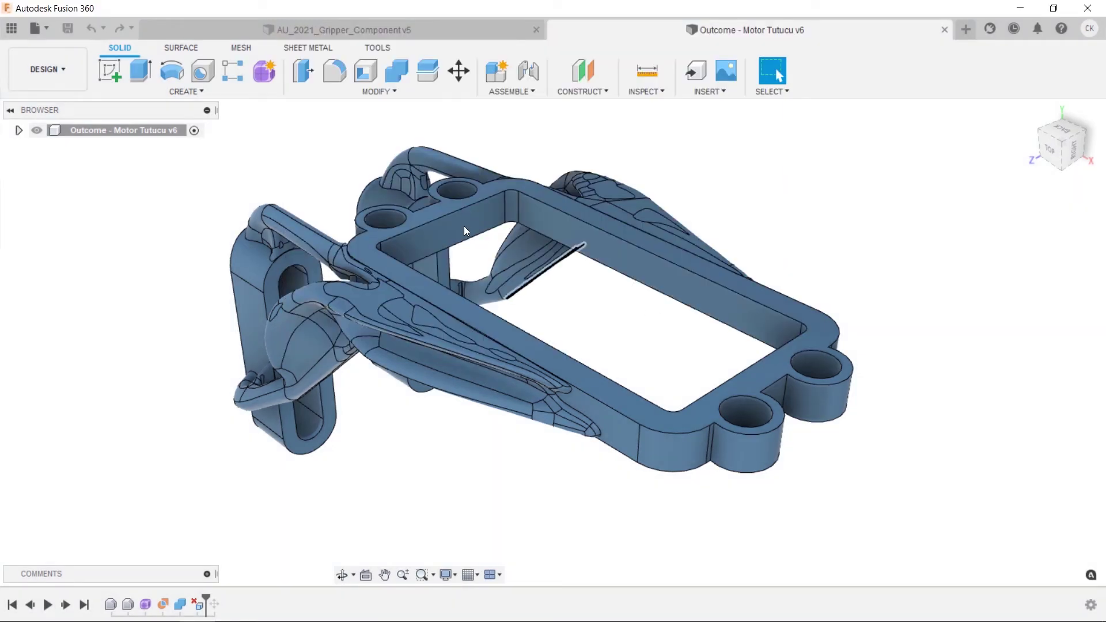
Step: Set up a 3D Print output of the bracket body as STL (Binary) without the print utility
{"action": "left_click", "coordinate": [378, 48]}
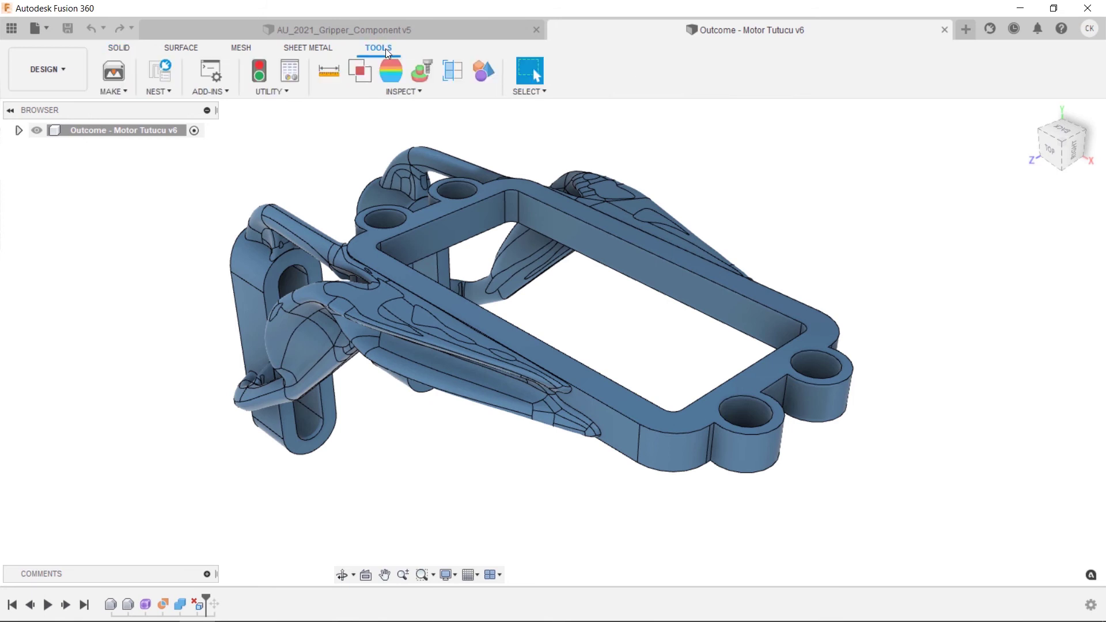
{"action": "left_click", "coordinate": [113, 90]}
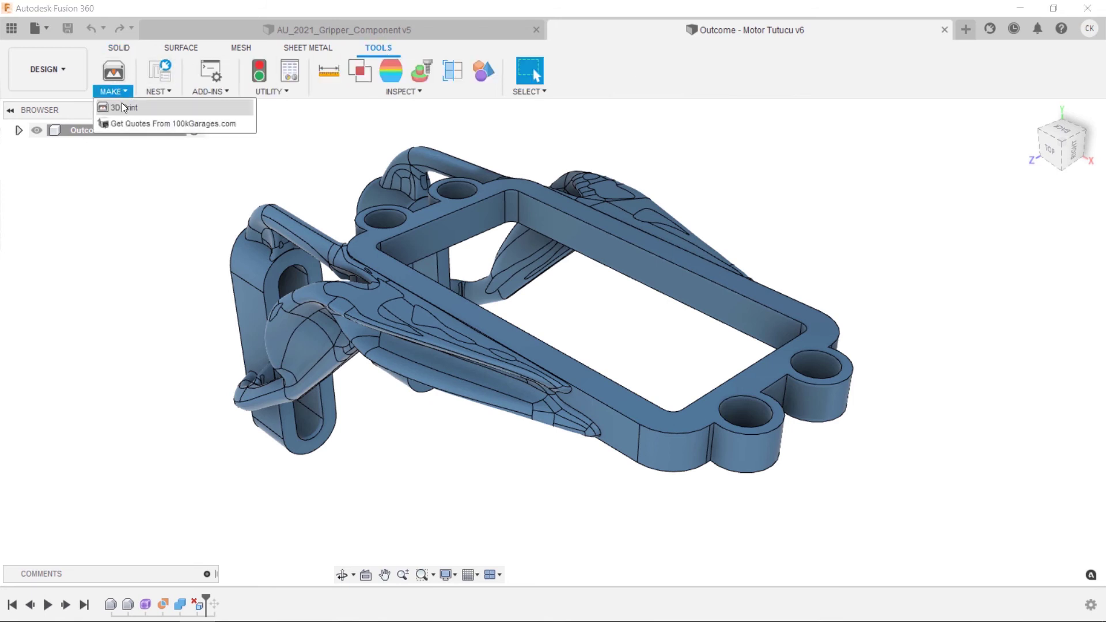
{"action": "left_click", "coordinate": [157, 107]}
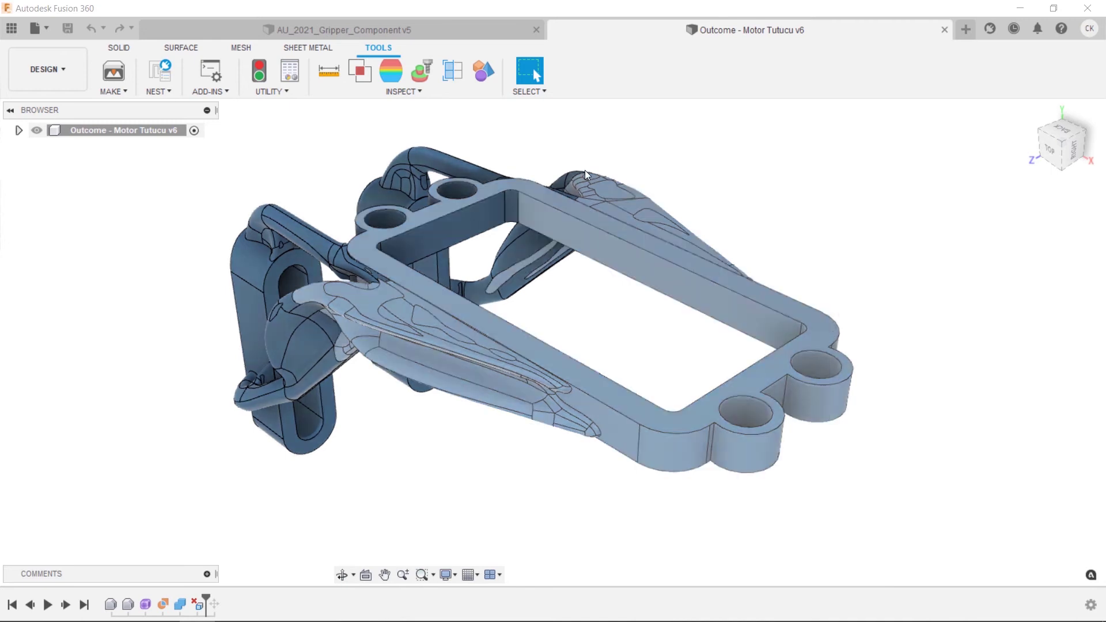
{"action": "left_click", "coordinate": [525, 230]}
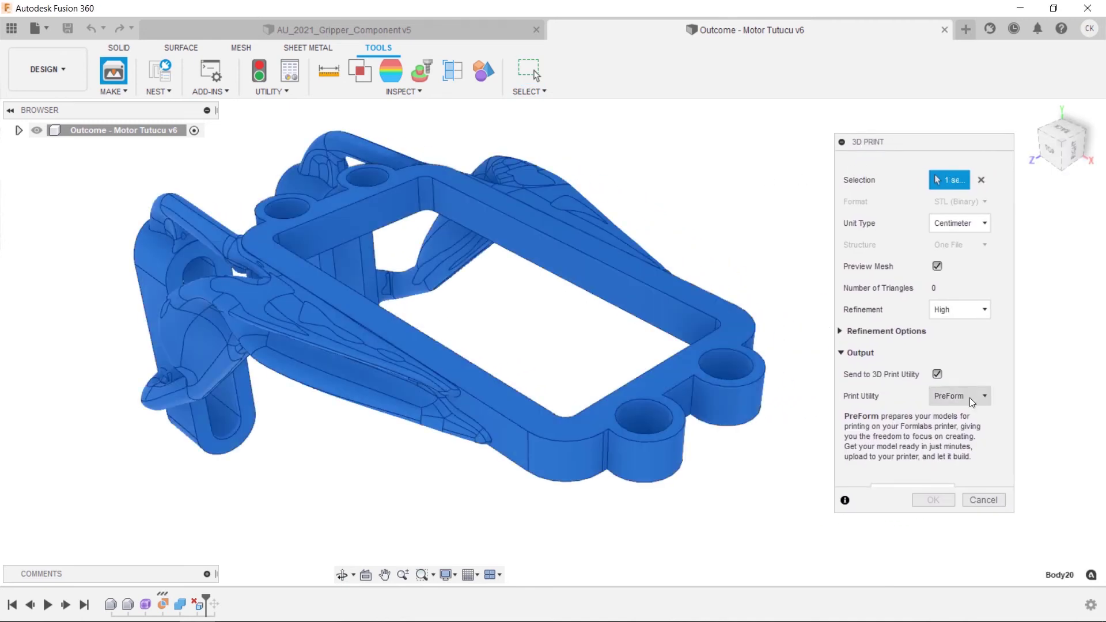
{"action": "left_click", "coordinate": [970, 398]}
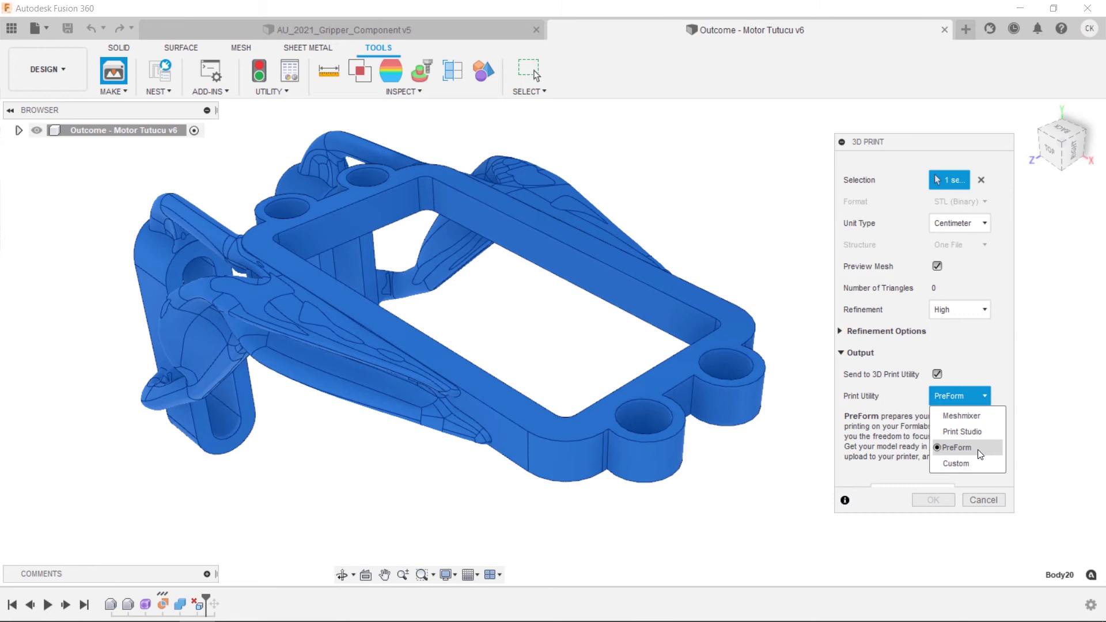
{"action": "left_click", "coordinate": [969, 394]}
{"action": "left_click", "coordinate": [937, 374]}
{"action": "left_click", "coordinate": [983, 187]}
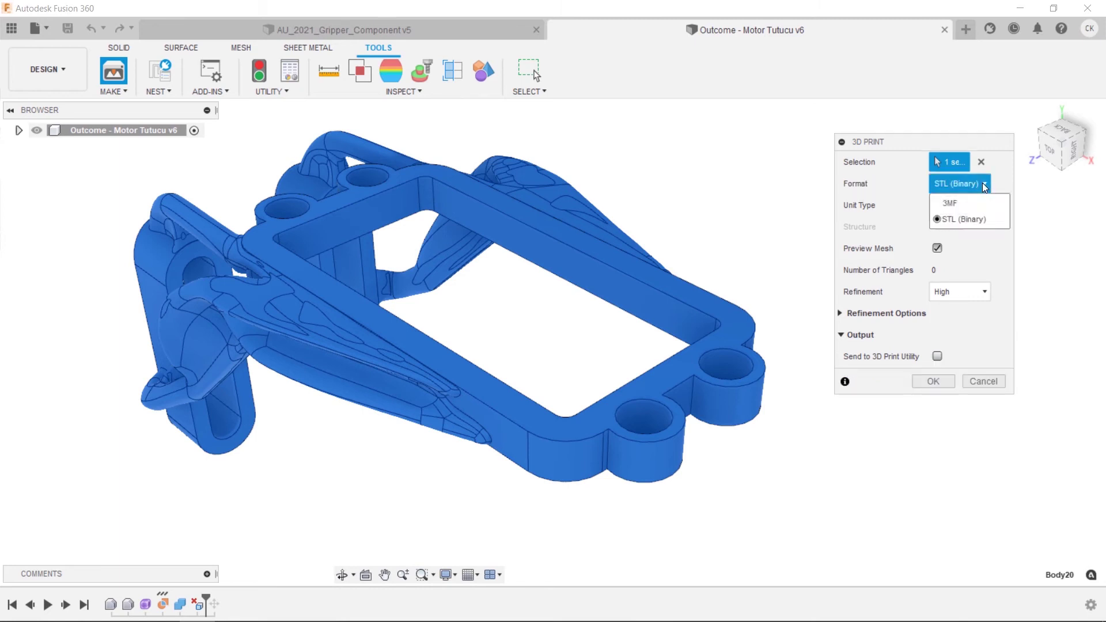
{"action": "left_click", "coordinate": [989, 222]}
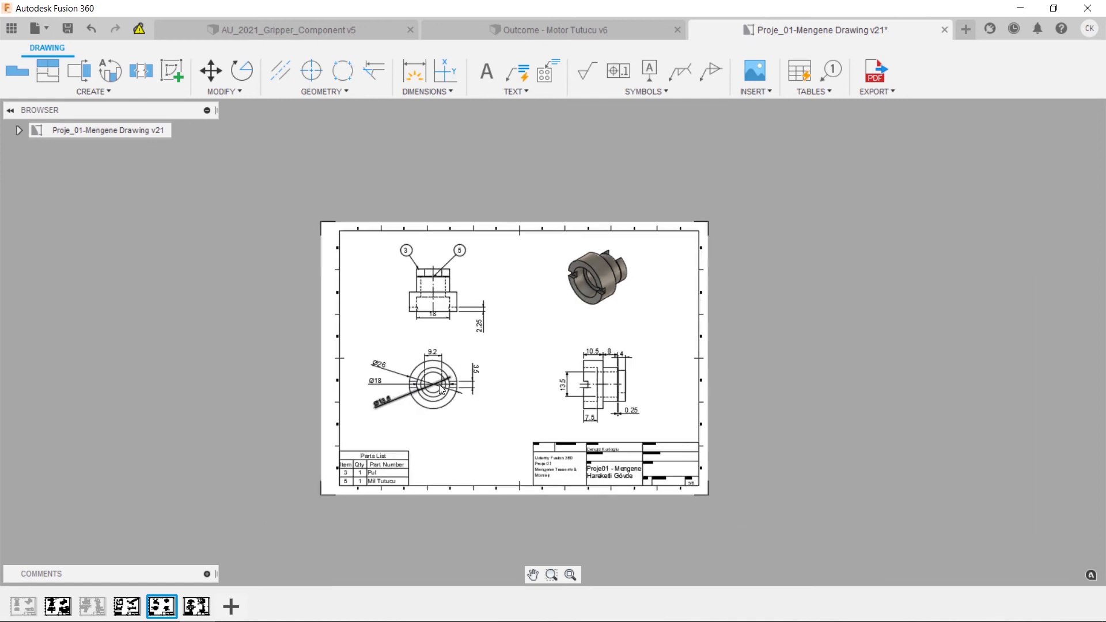
Step: Inspect the Proje_01-Mengene drawing views up close, fit the sheet, and check its PDF export options
{"action": "scroll", "coordinate": [461, 381], "scroll_direction": "up", "scroll_amount": 5}
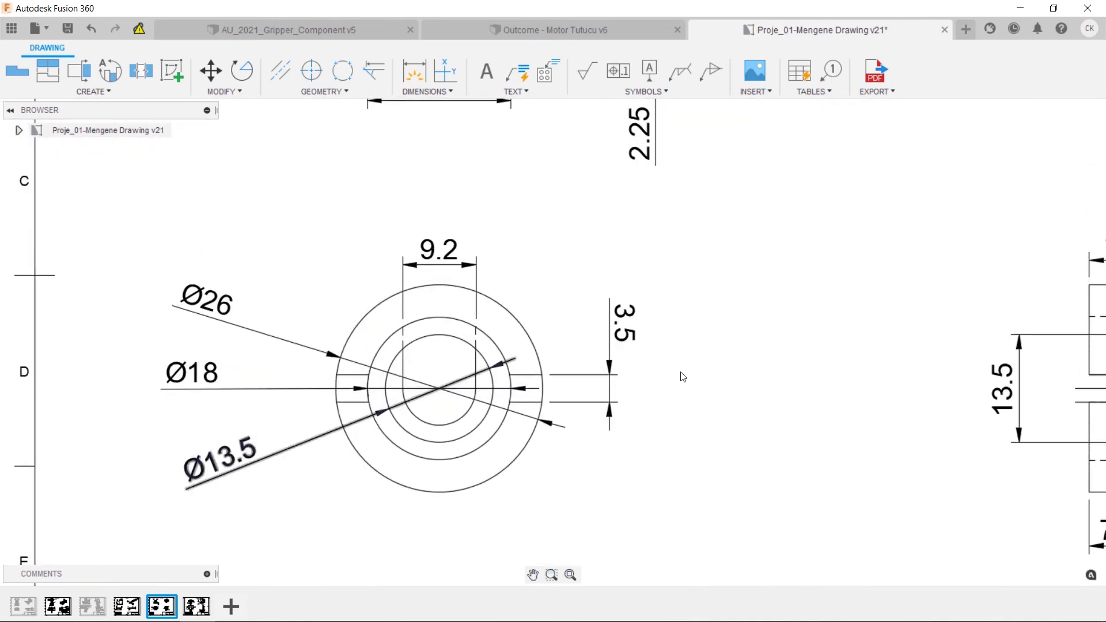
{"action": "mouse_move", "coordinate": [683, 377]}
{"action": "middle_mouse_down"}
{"action": "mouse_move", "coordinate": [785, 336]}
{"action": "mouse_move", "coordinate": [780, 415]}
{"action": "mouse_move", "coordinate": [859, 257]}
{"action": "middle_mouse_up"}
{"action": "scroll", "coordinate": [868, 425], "scroll_direction": "up", "scroll_amount": 3}
{"action": "mouse_move", "coordinate": [867, 424]}
{"action": "middle_mouse_down"}
{"action": "mouse_move", "coordinate": [358, 432]}
{"action": "mouse_move", "coordinate": [365, 486]}
{"action": "mouse_move", "coordinate": [412, 453]}
{"action": "middle_mouse_up"}
{"action": "key", "text": "F6"}
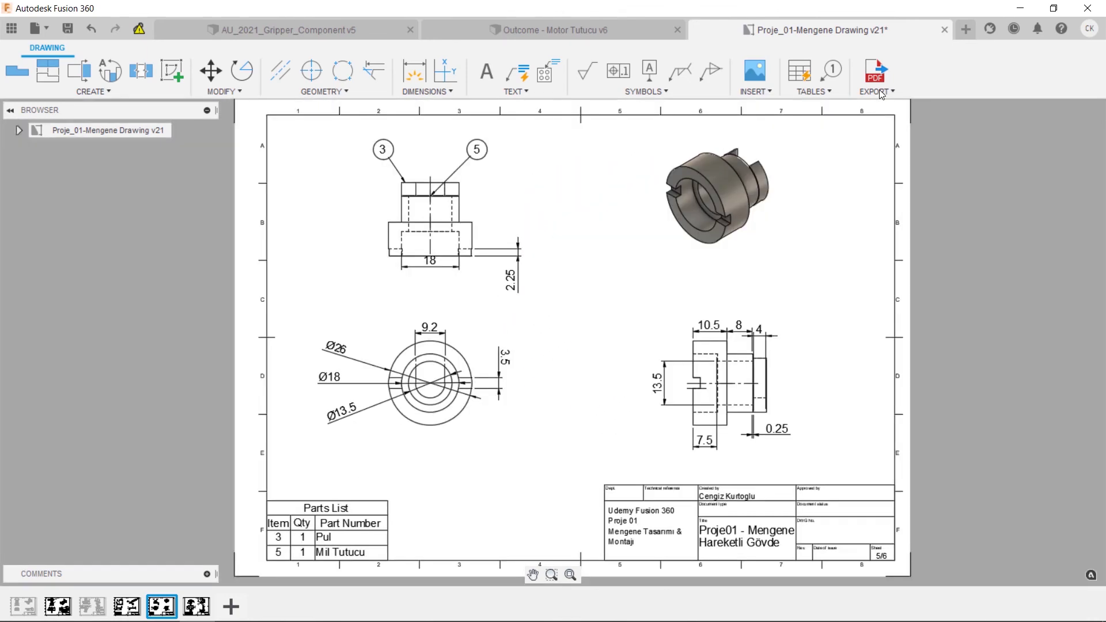
{"action": "left_click", "coordinate": [876, 91]}
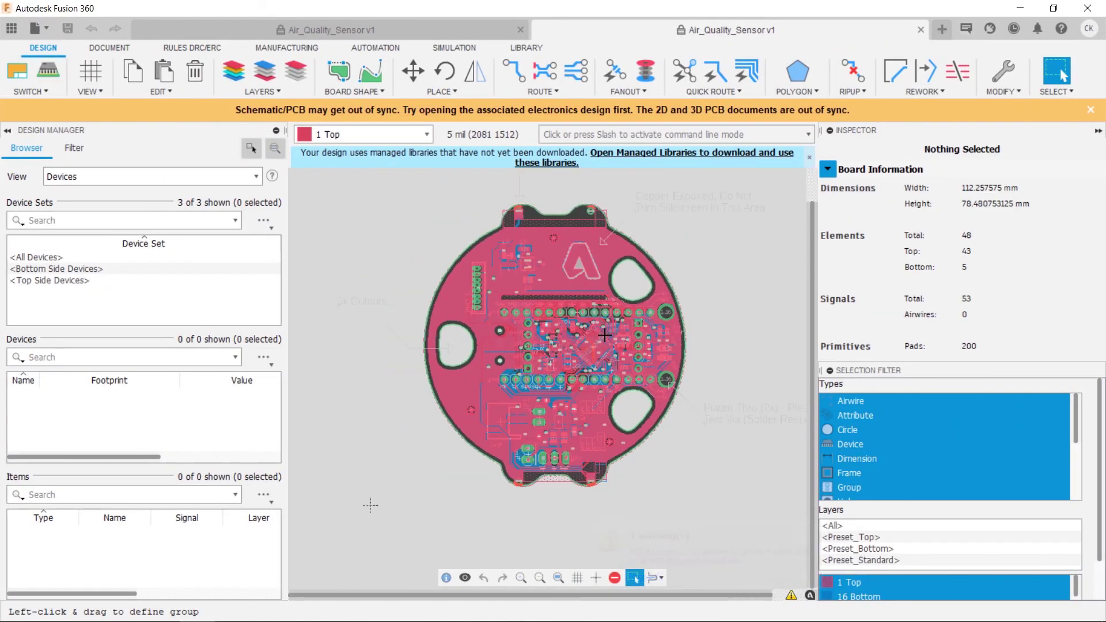
Step: Inspect the Air_Quality_Sensor v1 board's central components, then show the board in 3D PCB
{"action": "scroll", "coordinate": [605, 335], "scroll_direction": "up", "scroll_amount": 8}
{"action": "scroll", "coordinate": [671, 274], "scroll_direction": "up", "scroll_amount": 2}
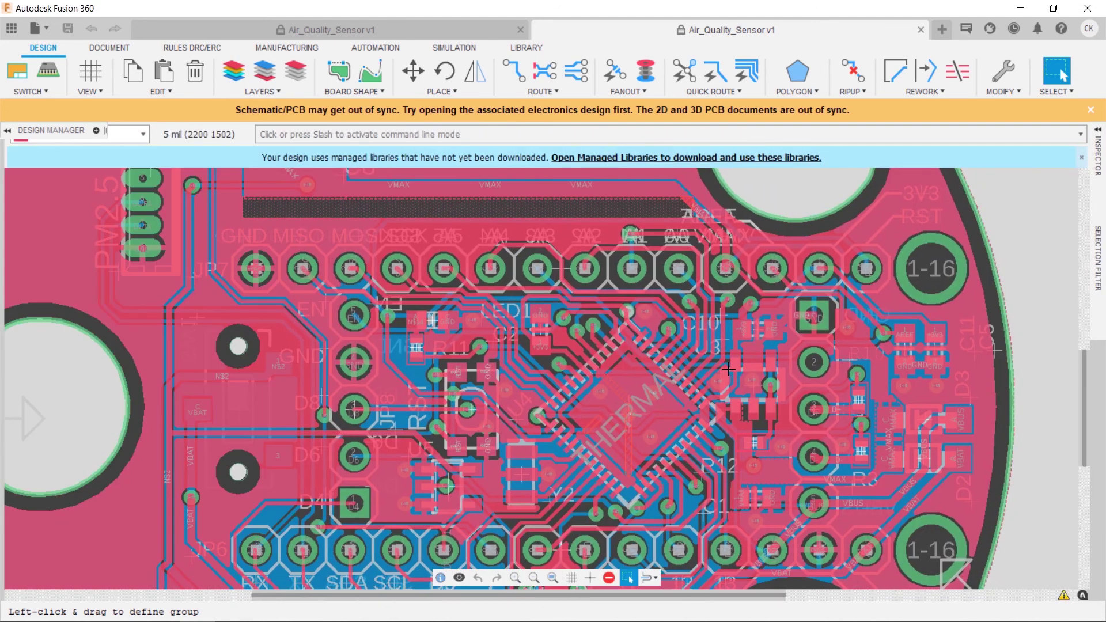
{"action": "middle_click_drag", "start_coordinate": [729, 368], "coordinate": [748, 426]}
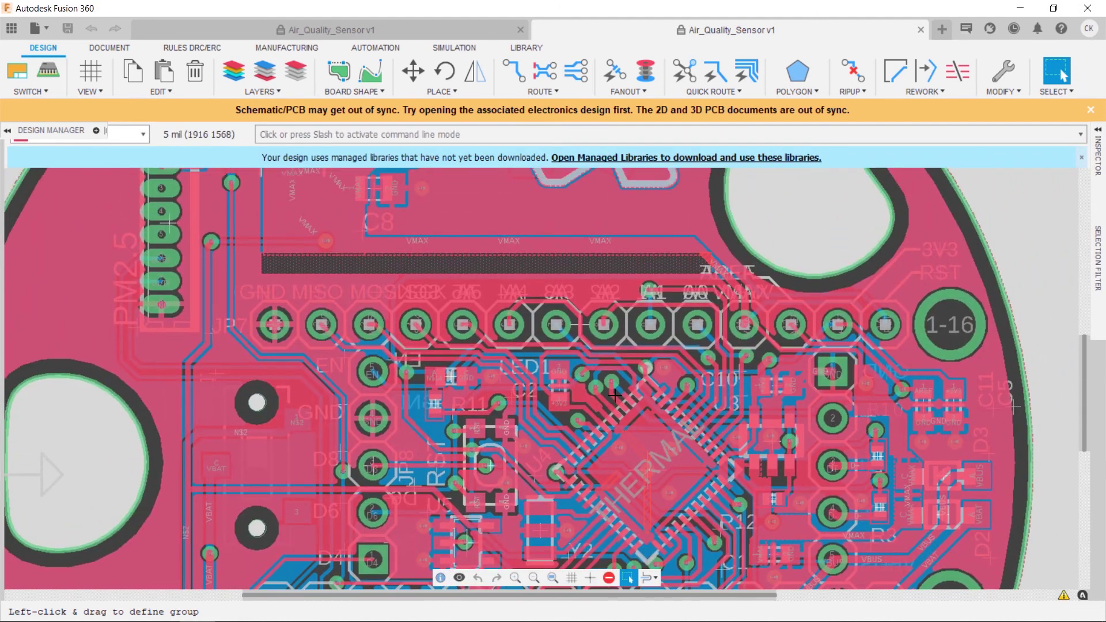
{"action": "scroll", "coordinate": [747, 426], "scroll_direction": "down", "scroll_amount": 5}
{"action": "scroll", "coordinate": [657, 360], "scroll_direction": "down", "scroll_amount": 2}
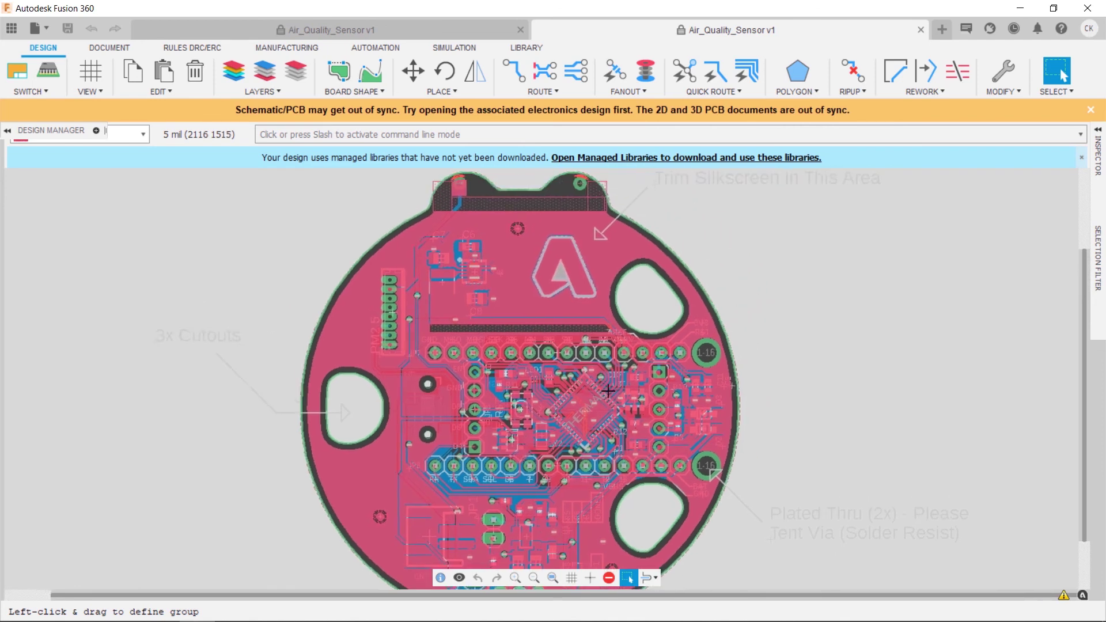
{"action": "scroll", "coordinate": [277, 181], "scroll_direction": "down", "scroll_amount": 2}
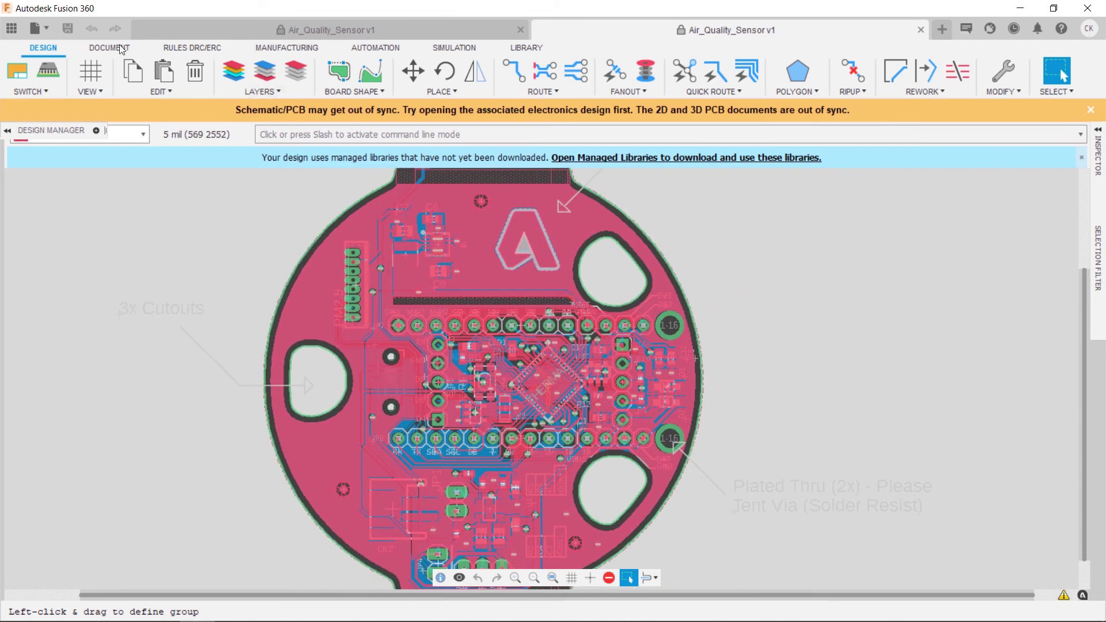
{"action": "left_click", "coordinate": [48, 71]}
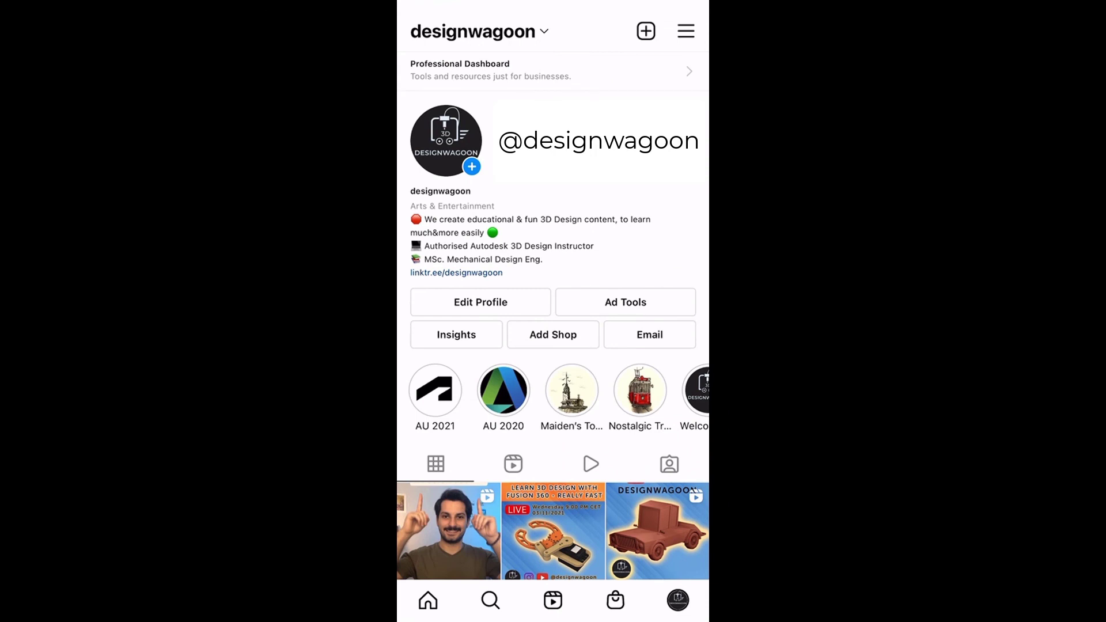
Step: Scroll the view to inspect the finished Outcome - Motor Tutucu v5 bracket body
{"action": "scroll", "coordinate": [554, 317], "scroll_direction": "down", "scroll_amount": 7}
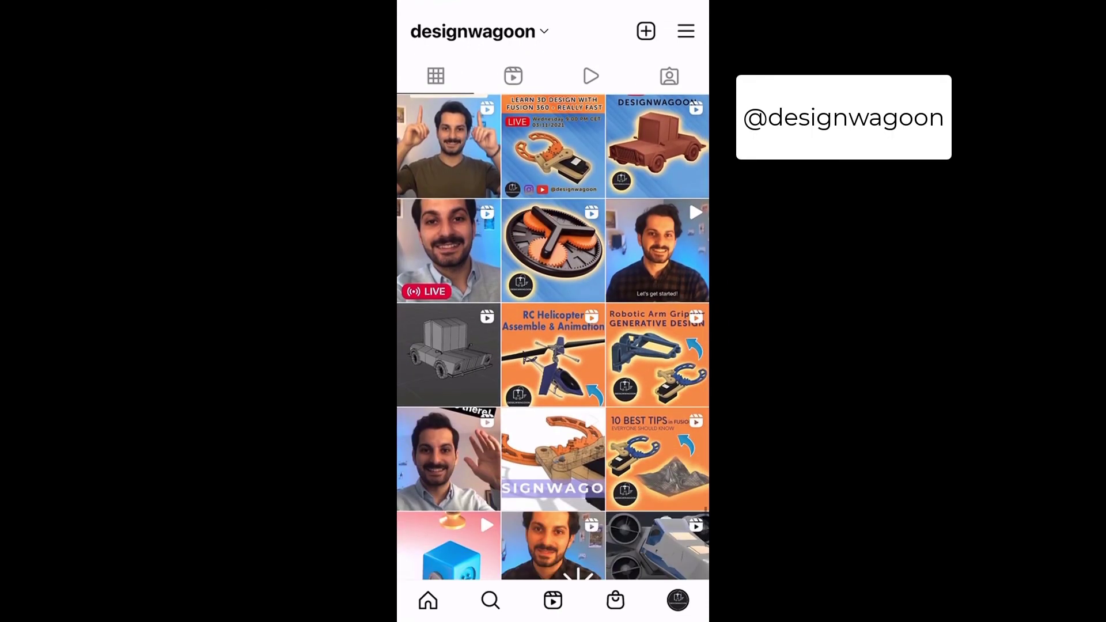
{"action": "scroll", "coordinate": [553, 334], "scroll_direction": "down", "scroll_amount": 7}
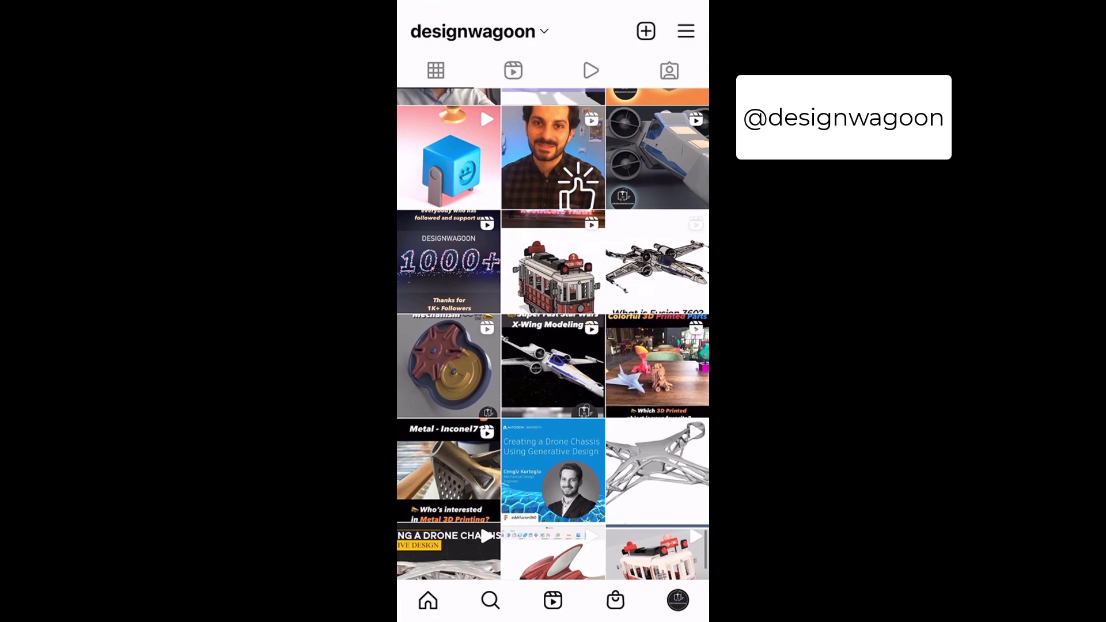
{"action": "scroll", "coordinate": [553, 335], "scroll_direction": "down", "scroll_amount": 3}
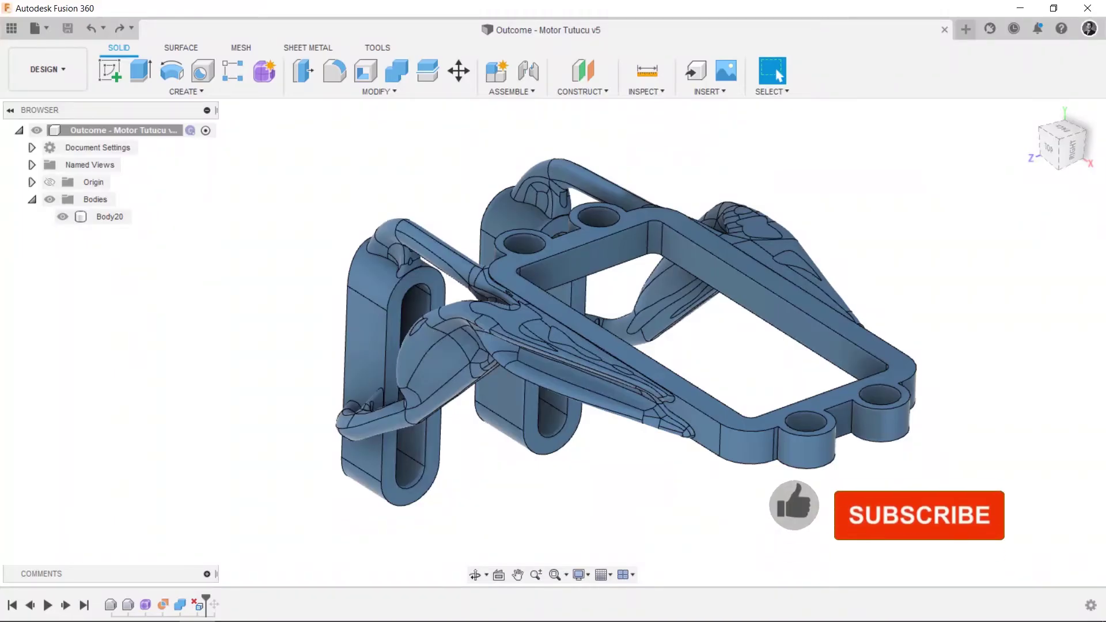